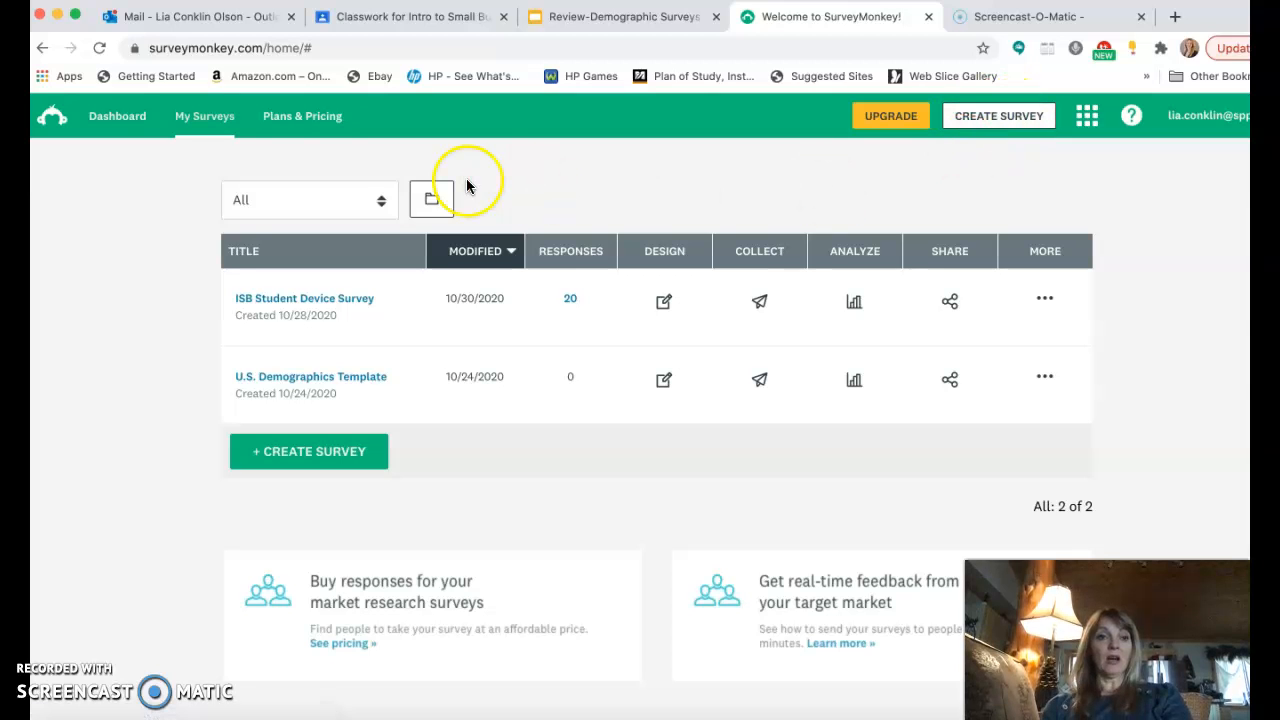
Go to the dashboard and start creating a new survey from a template.
left_click(112, 121)
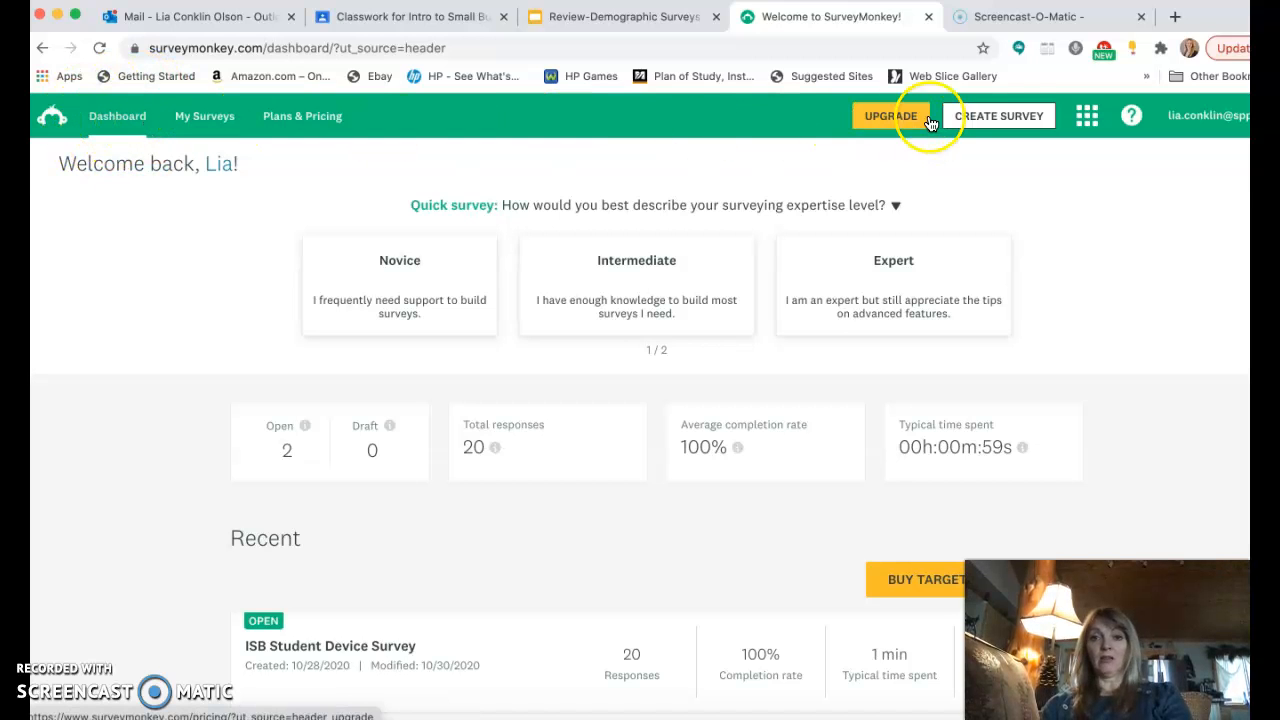
left_click(1003, 119)
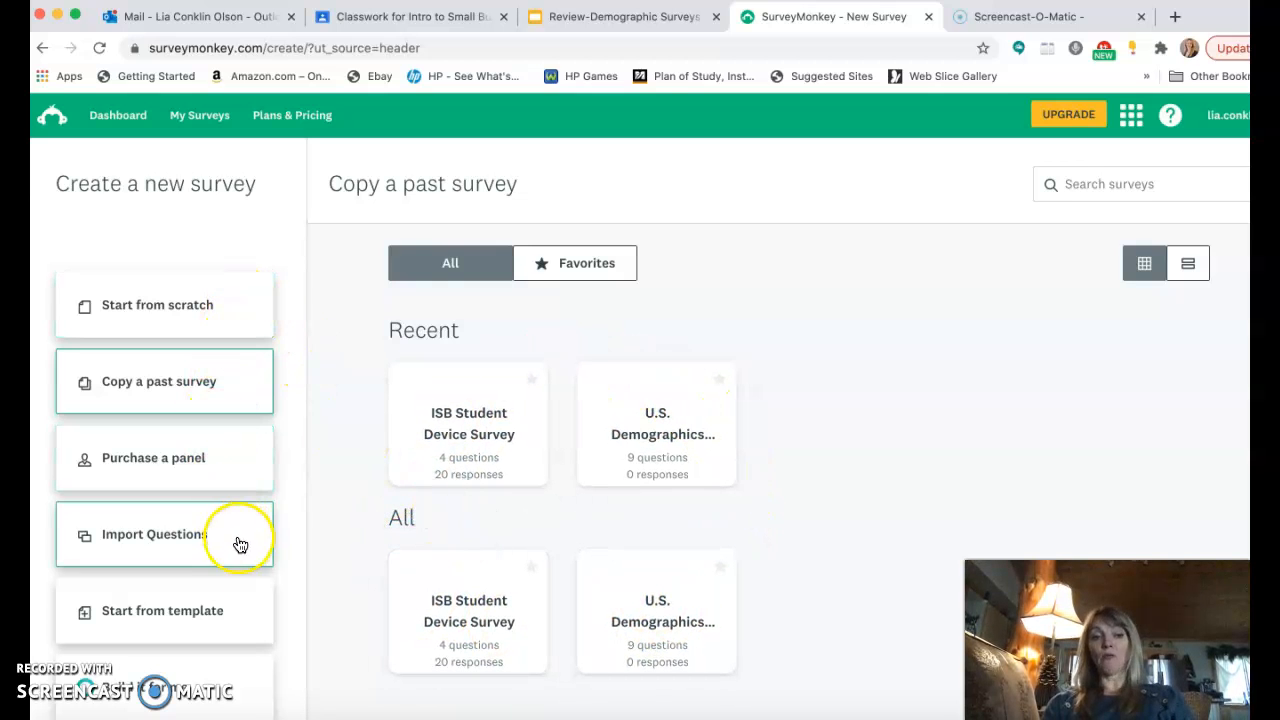
scroll(230, 620, "down", 2)
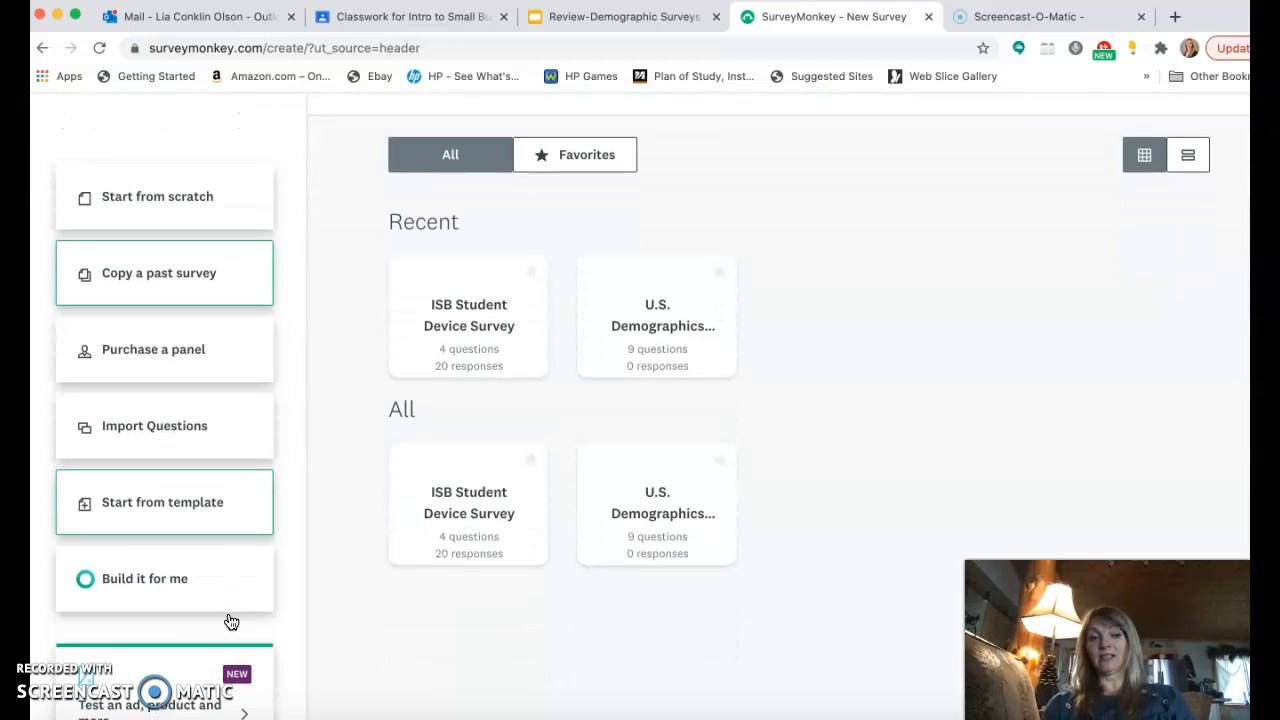
left_click(160, 508)
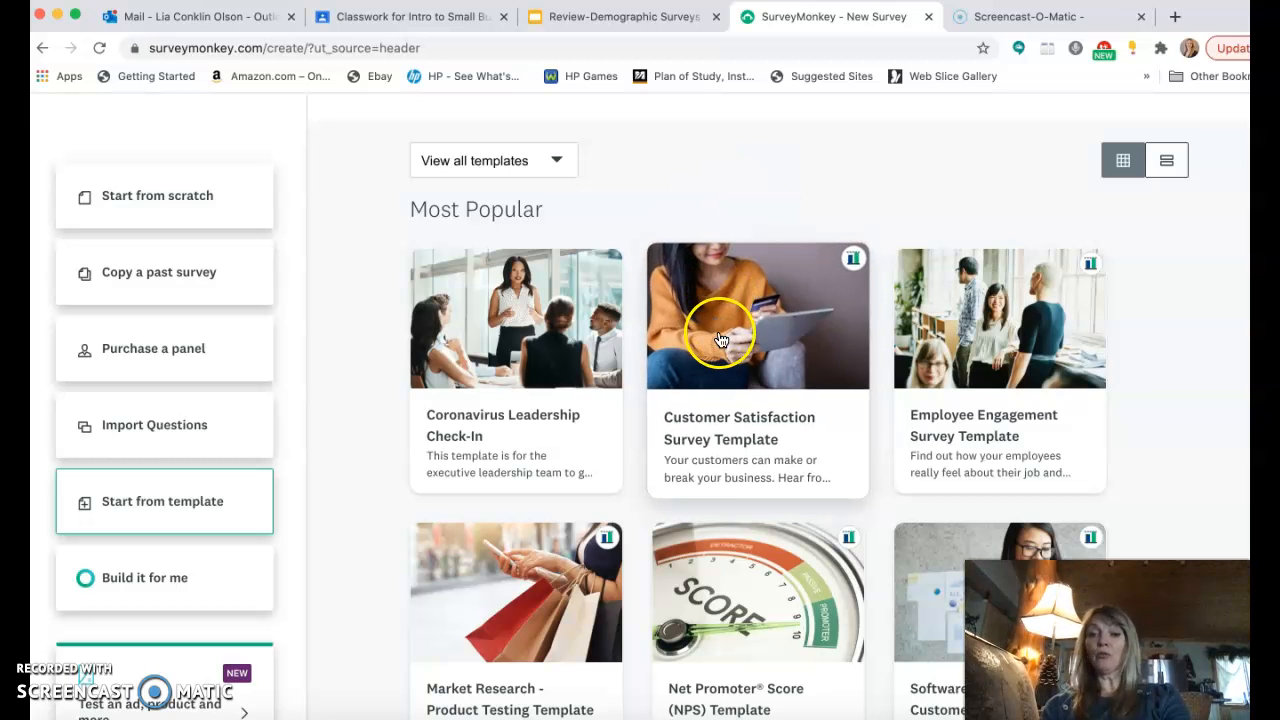
Search the survey templates for "demographics".
scroll(718, 325, "up", 3)
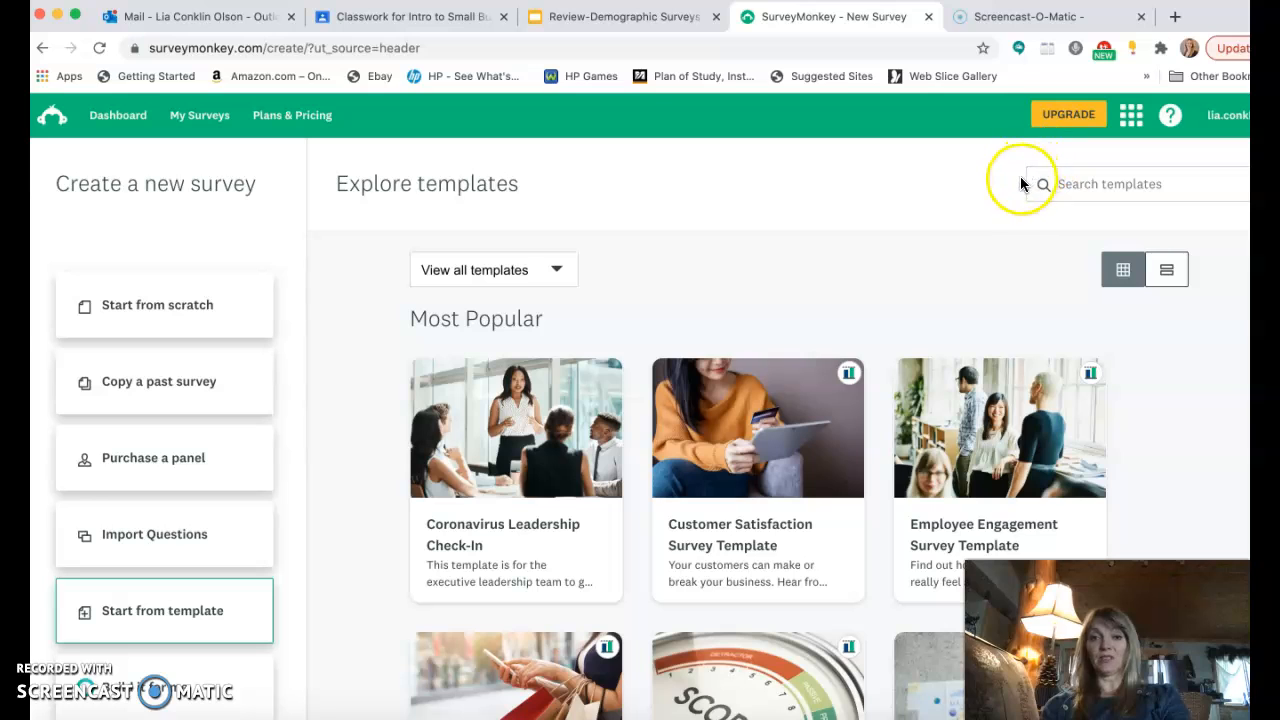
left_click(1068, 178)
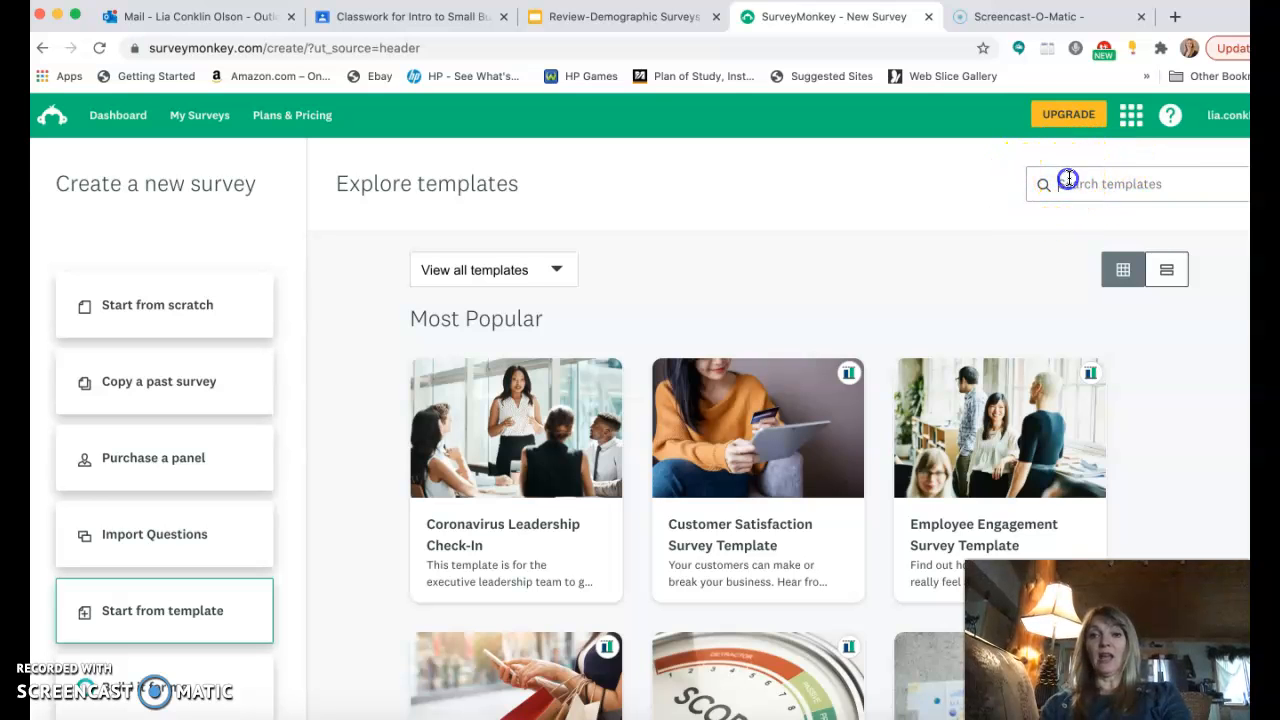
type("demog")
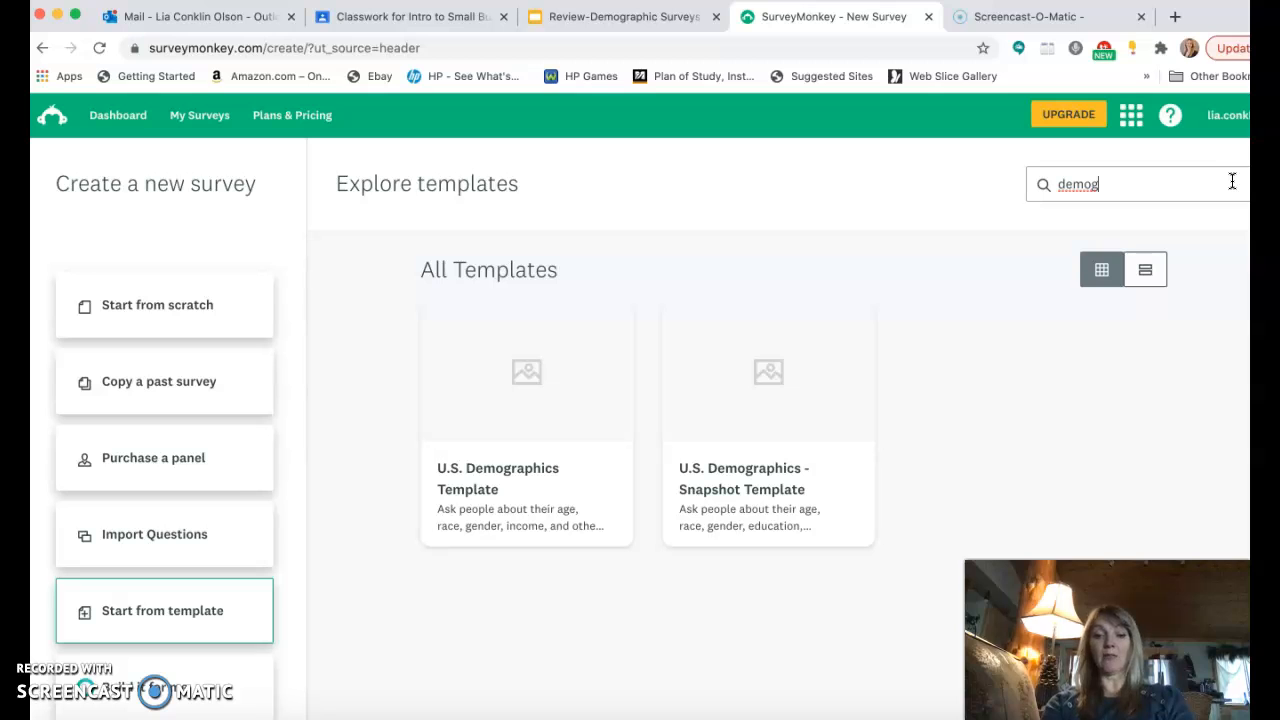
type("raphics")
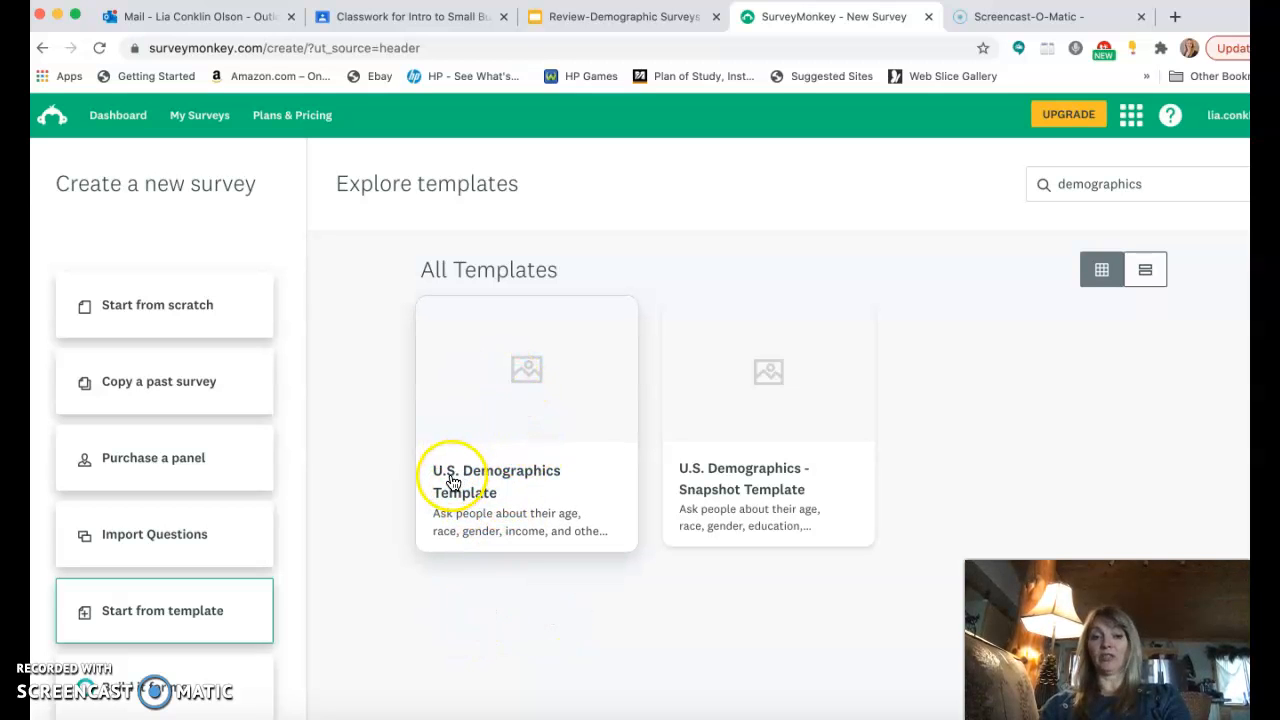
Preview the U.S. Demographics Template and use it for the new survey.
left_click(500, 413)
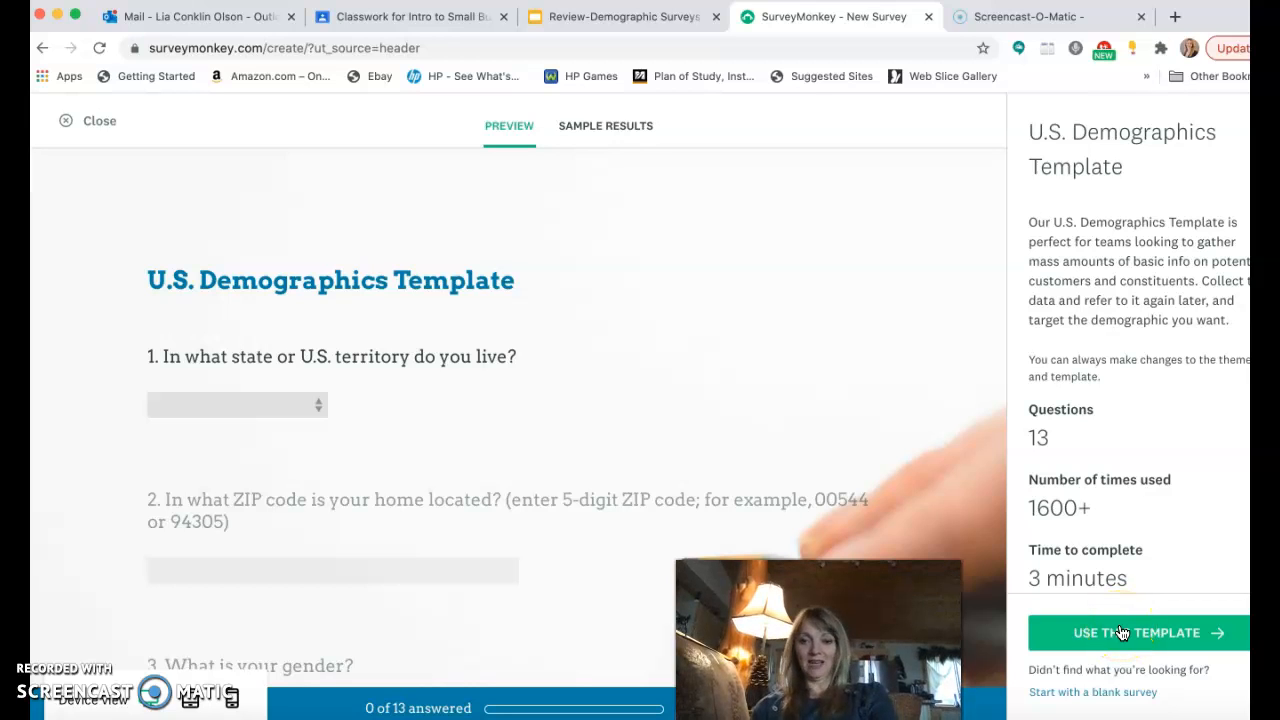
left_click(1170, 628)
left_click(1108, 634)
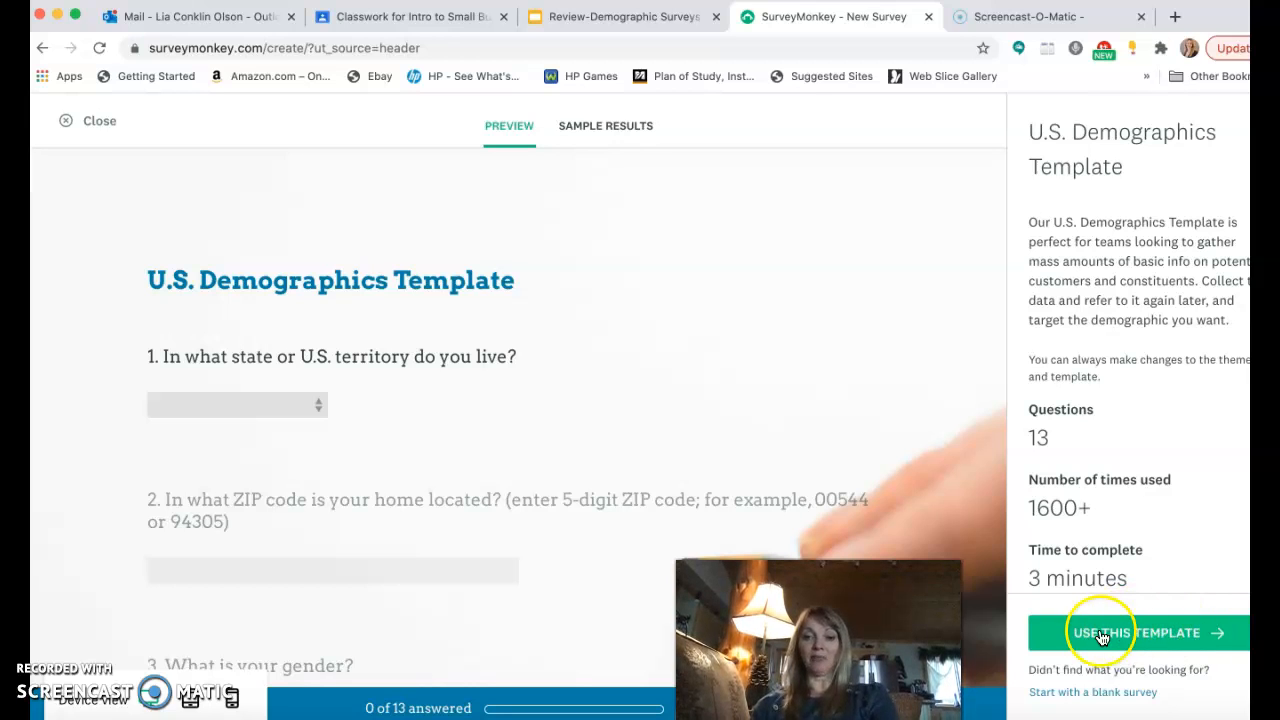
left_click(1117, 628)
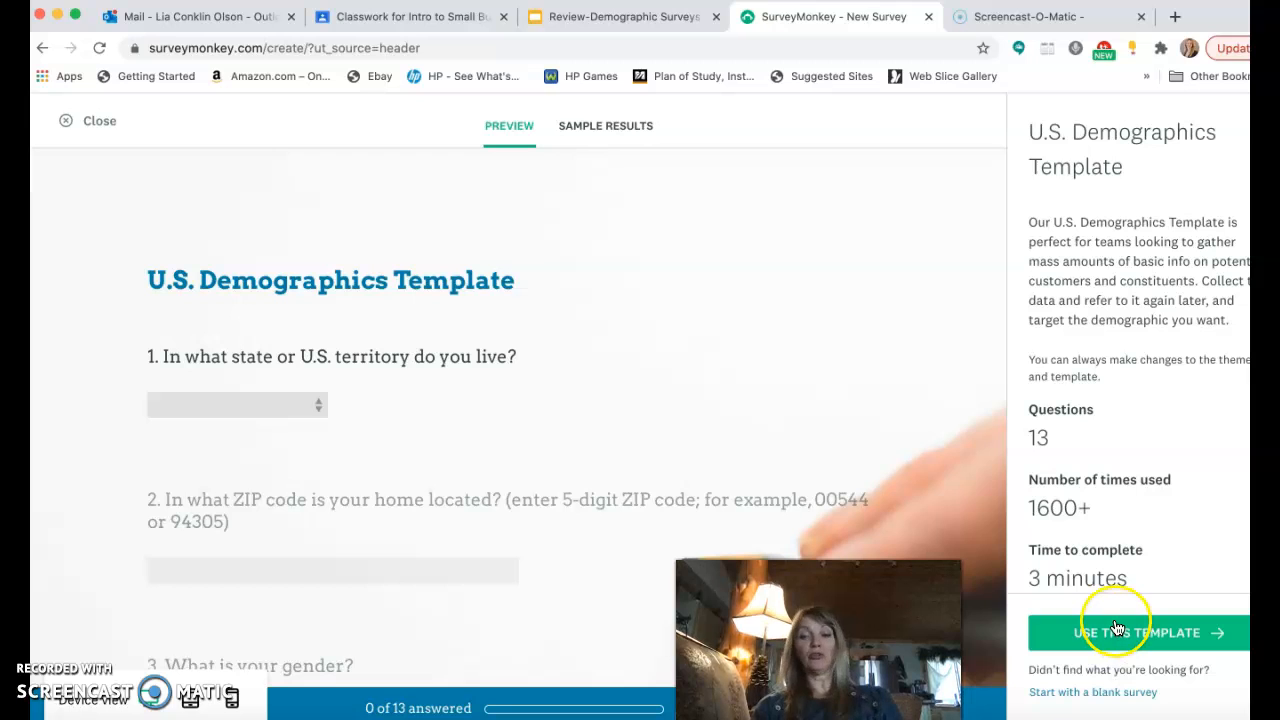
left_click(1117, 633)
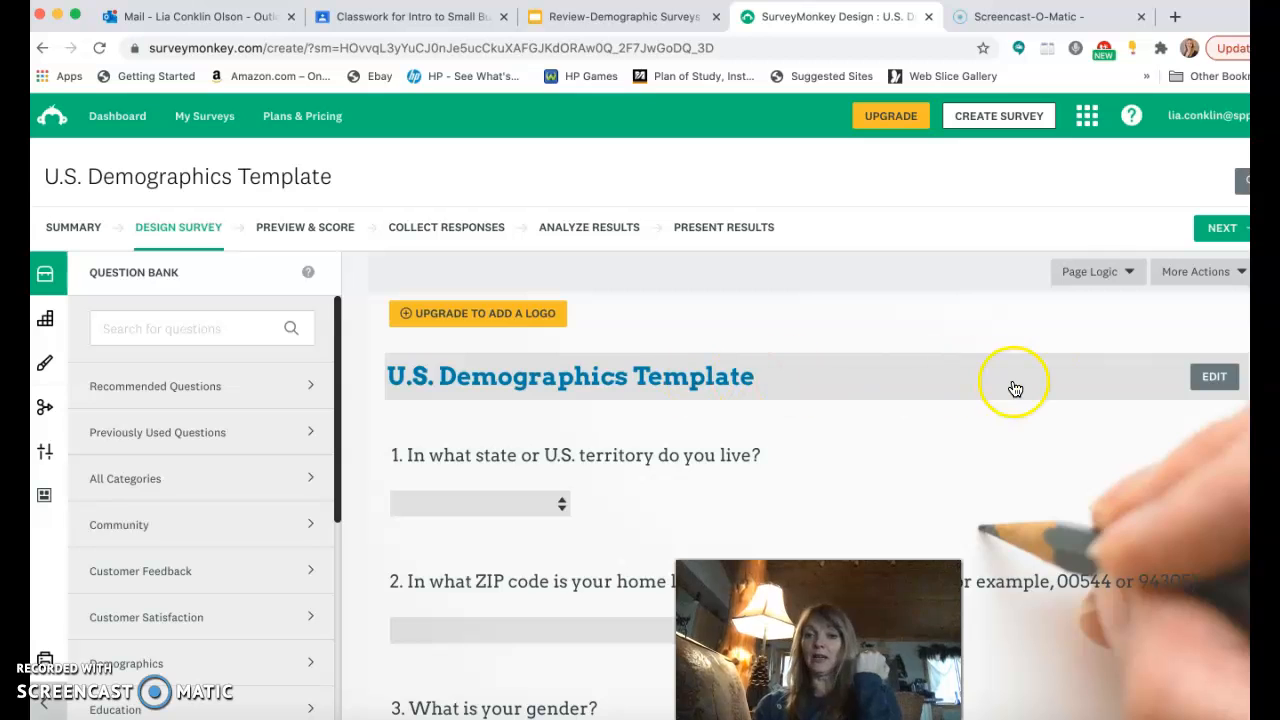
Change the survey title to "Demographics Survey" and save it.
left_click(1210, 383)
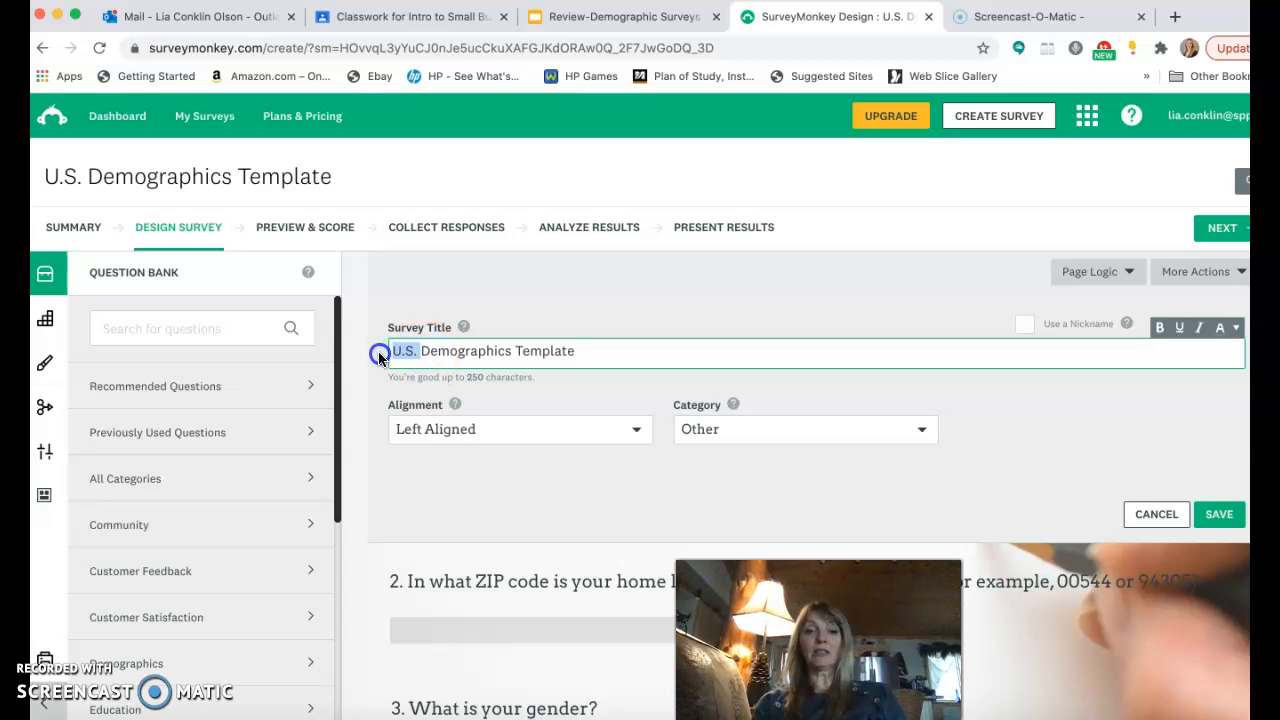
key("BackSpace")
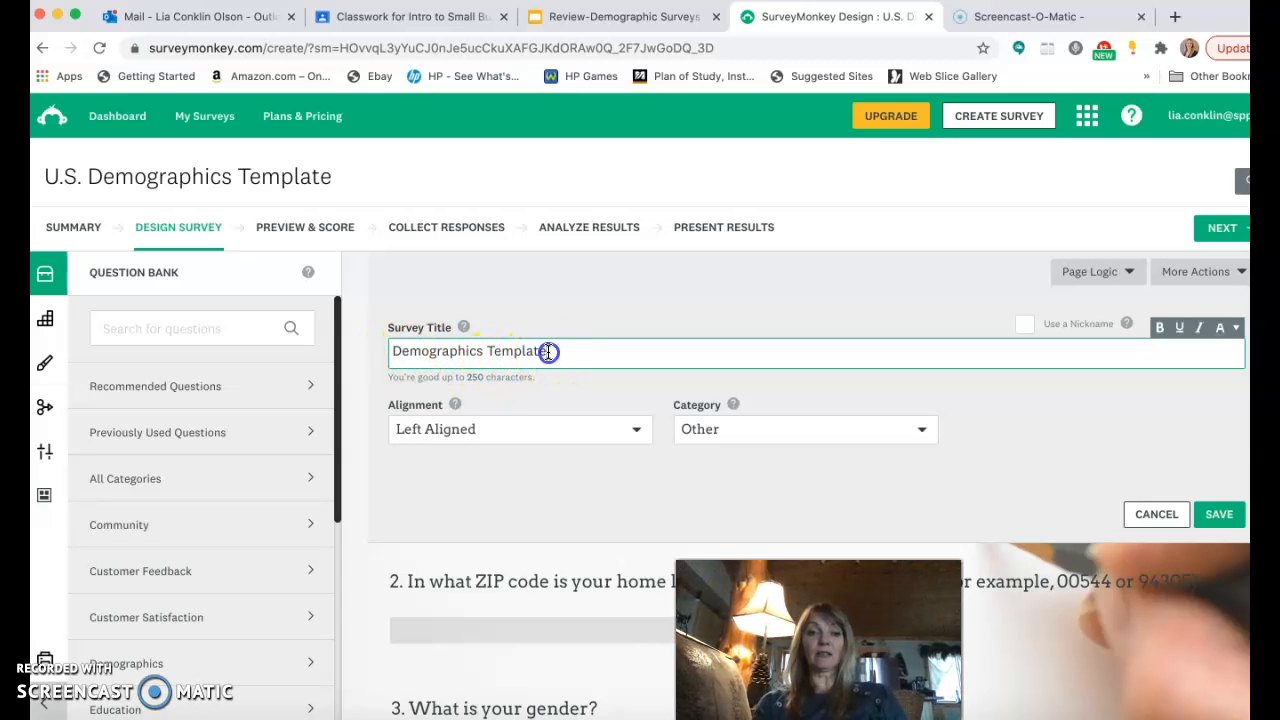
left_click_drag(549, 350, 484, 354)
key("BackSpace")
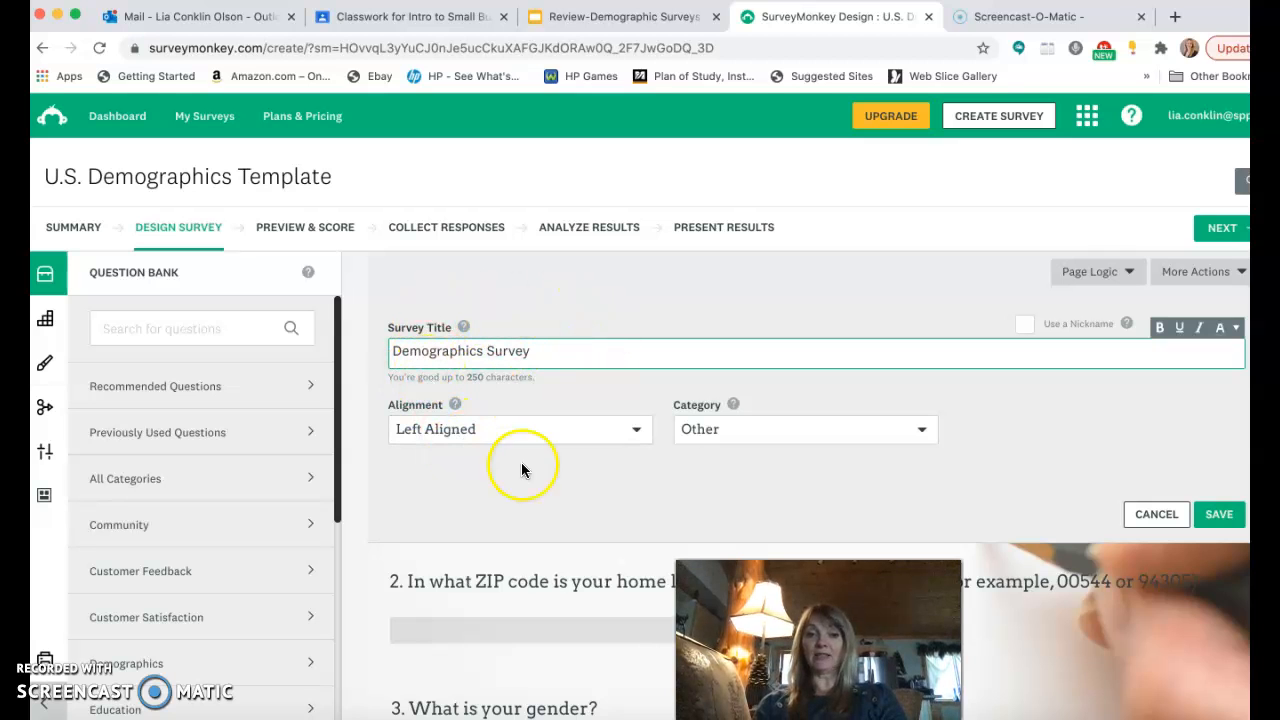
left_click(1214, 516)
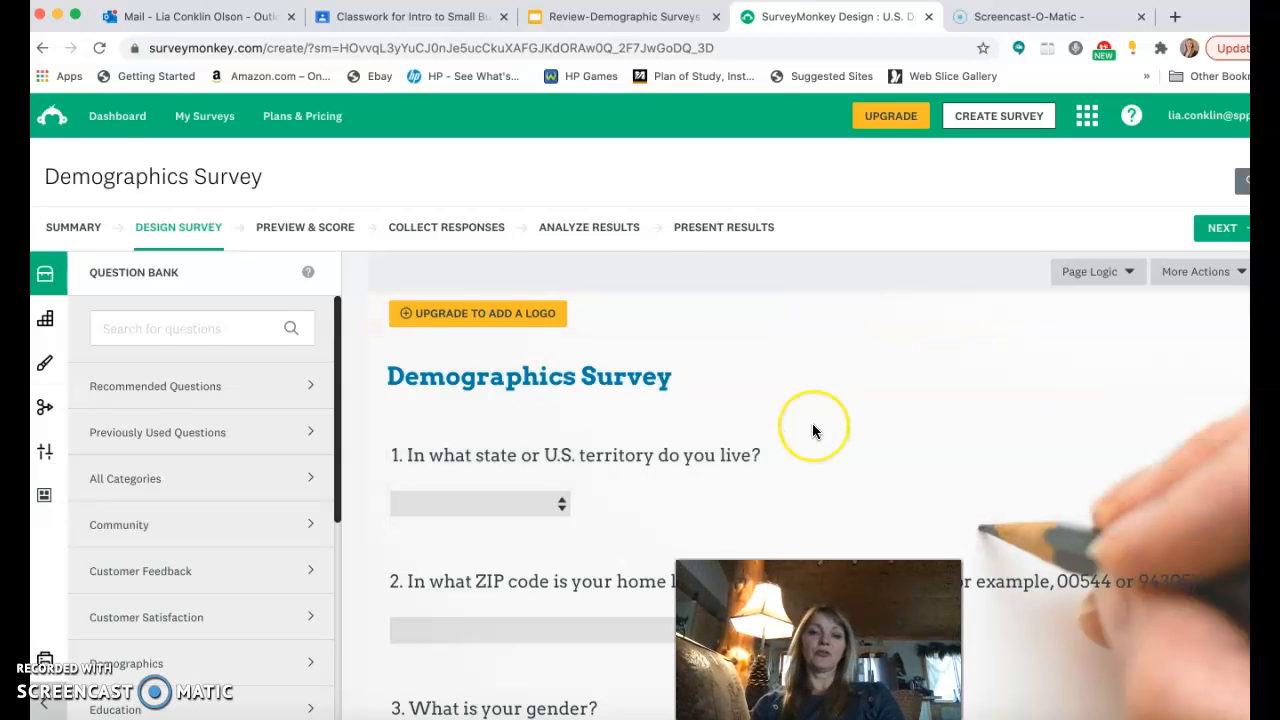
Delete the questions asking for the state or U.S. territory and the home ZIP code.
scroll(812, 430, "down", 2)
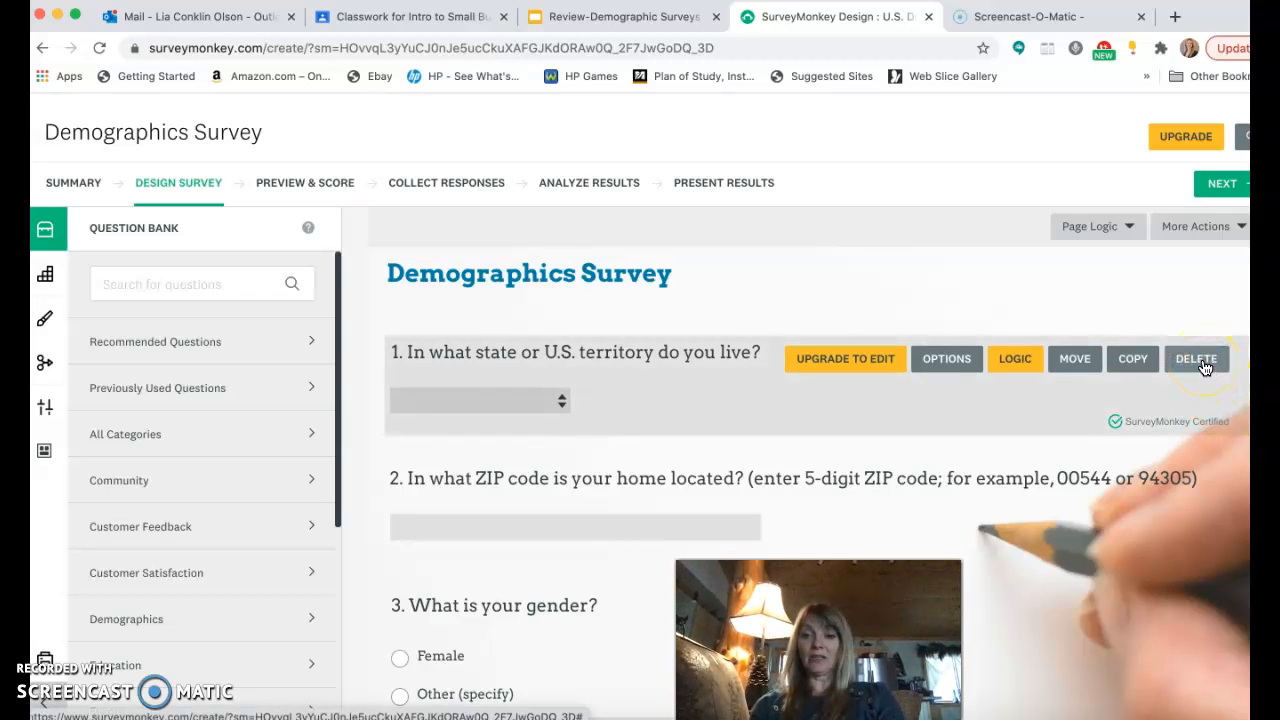
left_click(1200, 361)
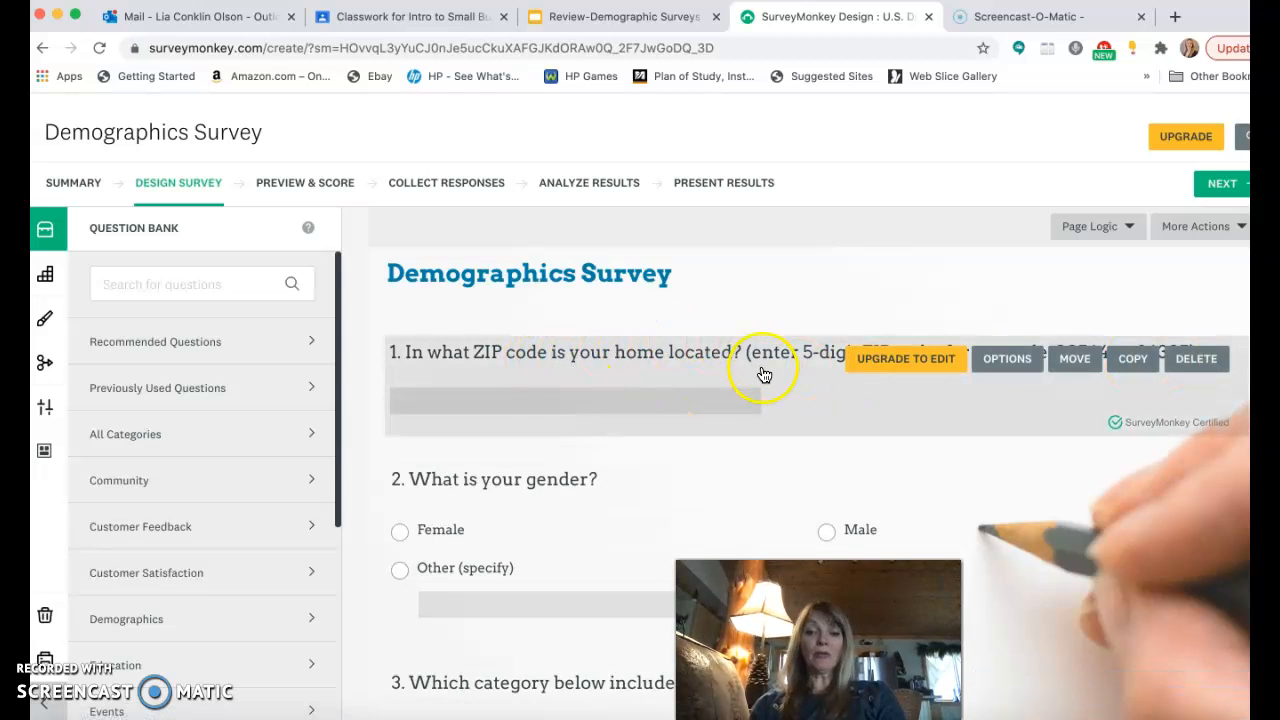
left_click(1203, 360)
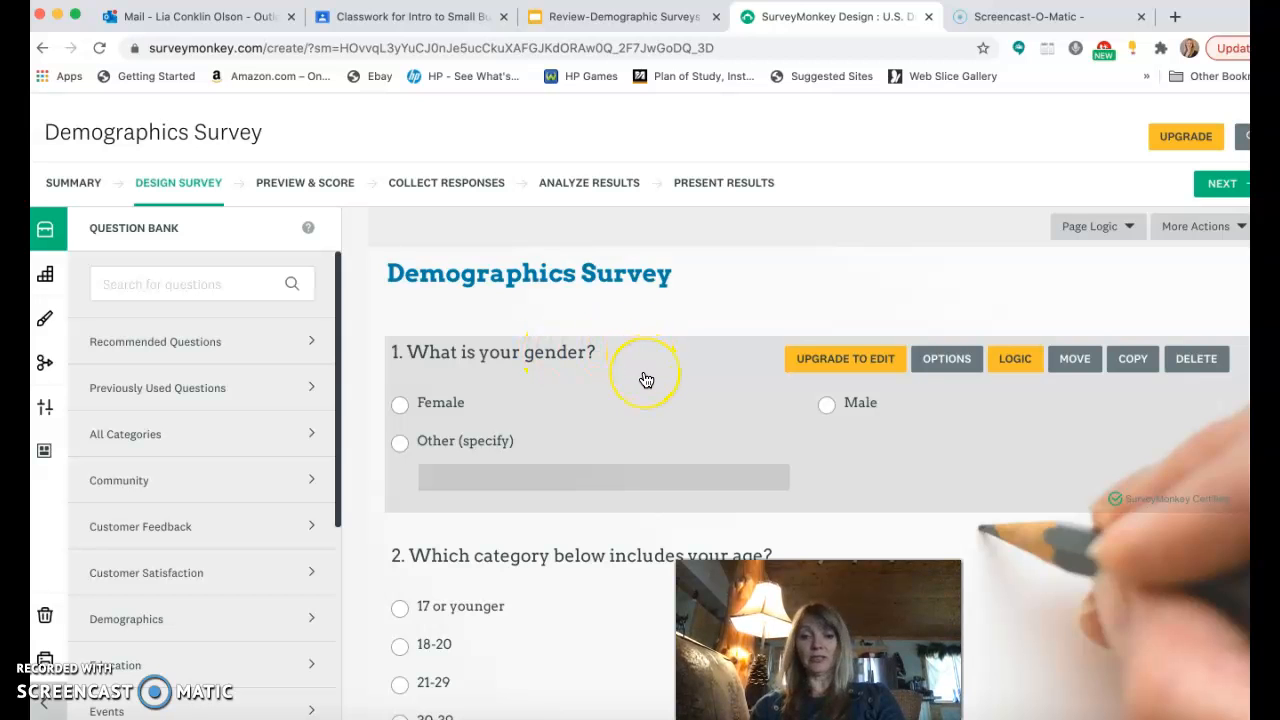
Delete the question asking whether anyone in the household owns a business or a farm.
scroll(646, 380, "down", 1)
scroll(646, 380, "down", 5)
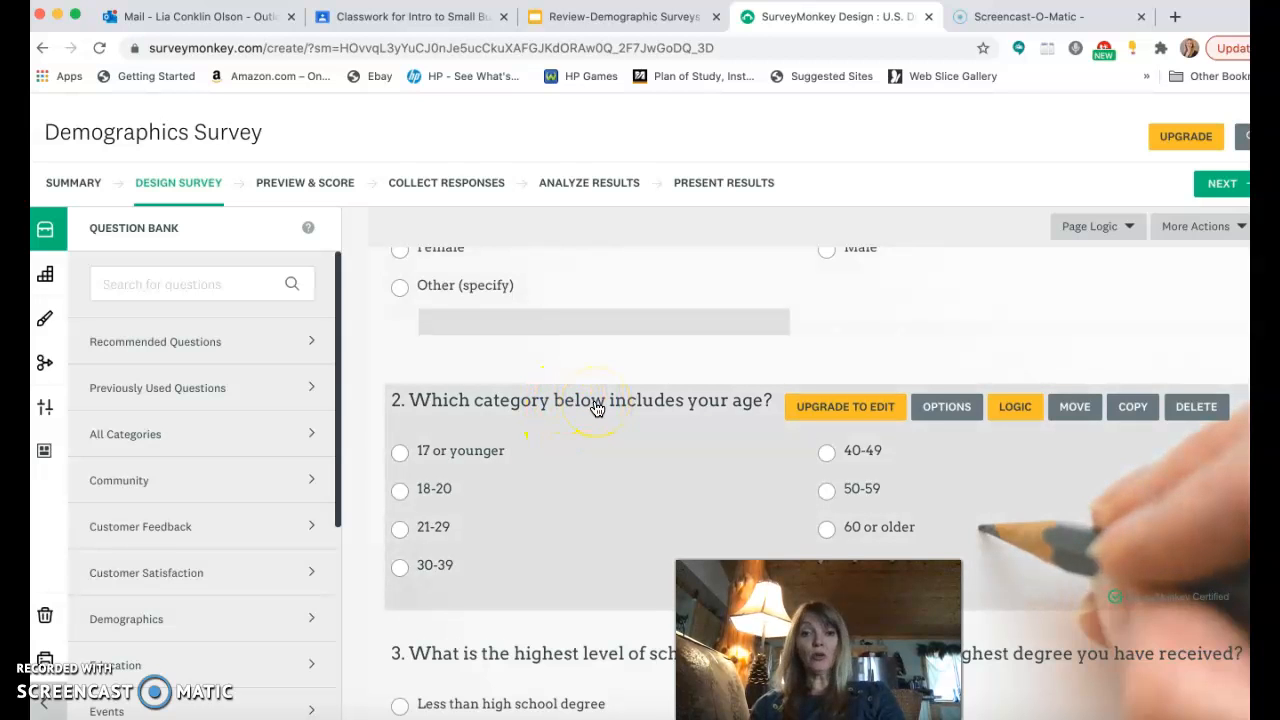
scroll(596, 409, "down", 1)
scroll(596, 409, "down", 6)
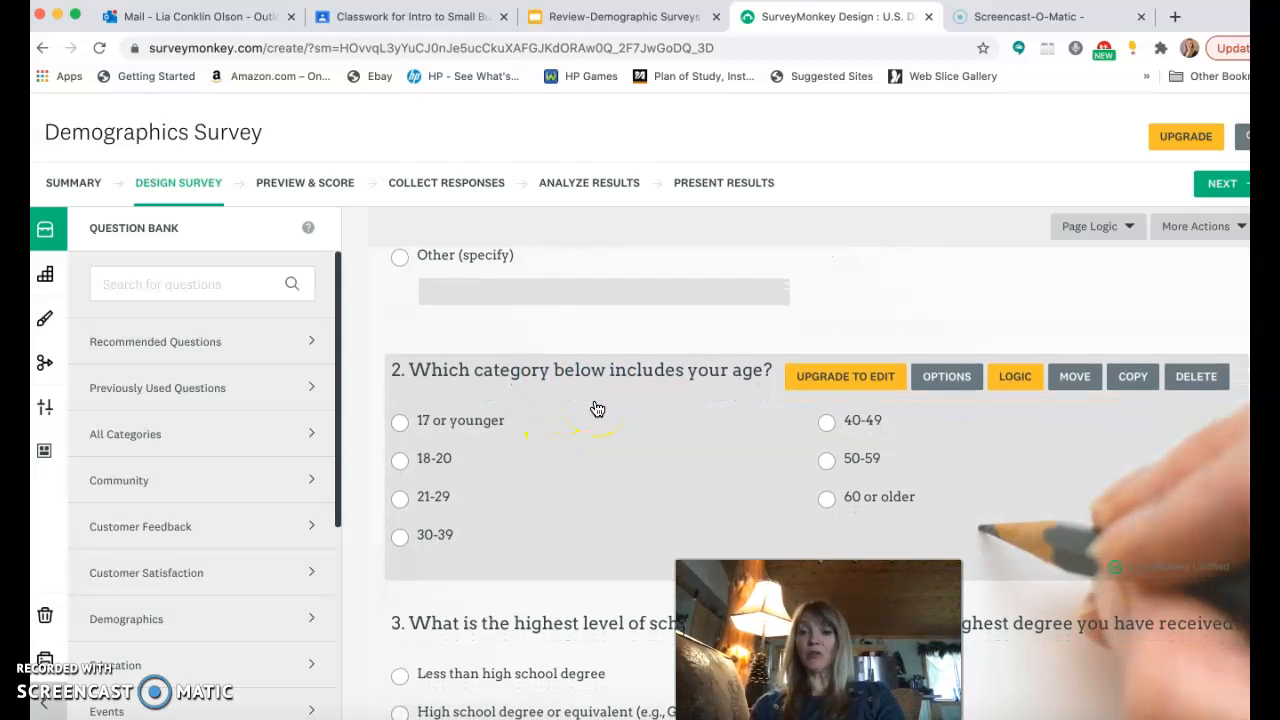
scroll(596, 409, "down", 1)
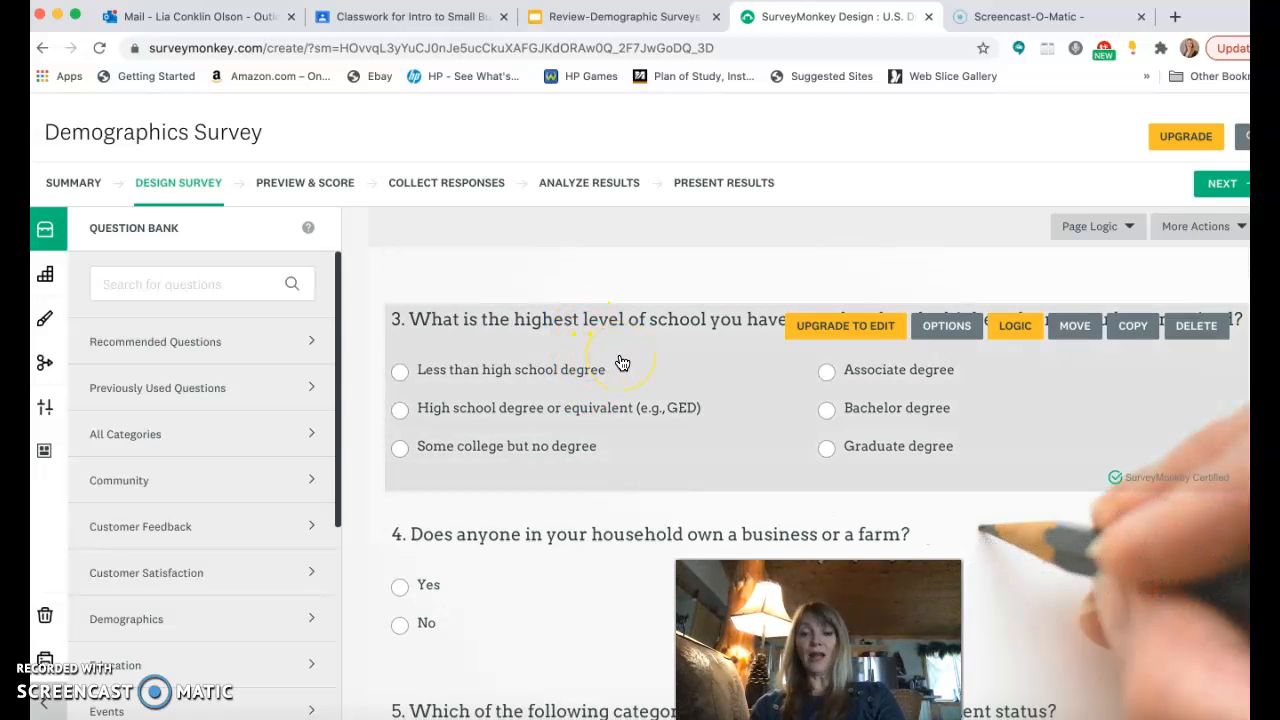
scroll(621, 362, "down", 4)
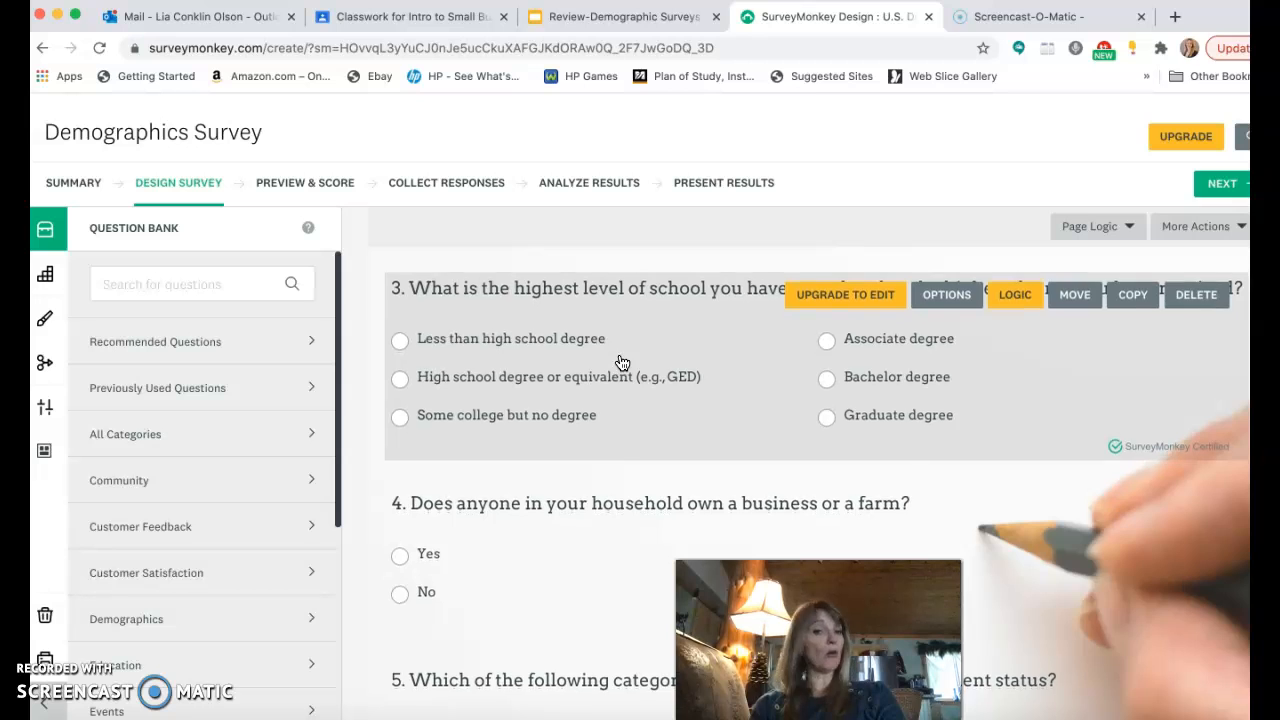
scroll(621, 362, "down", 1)
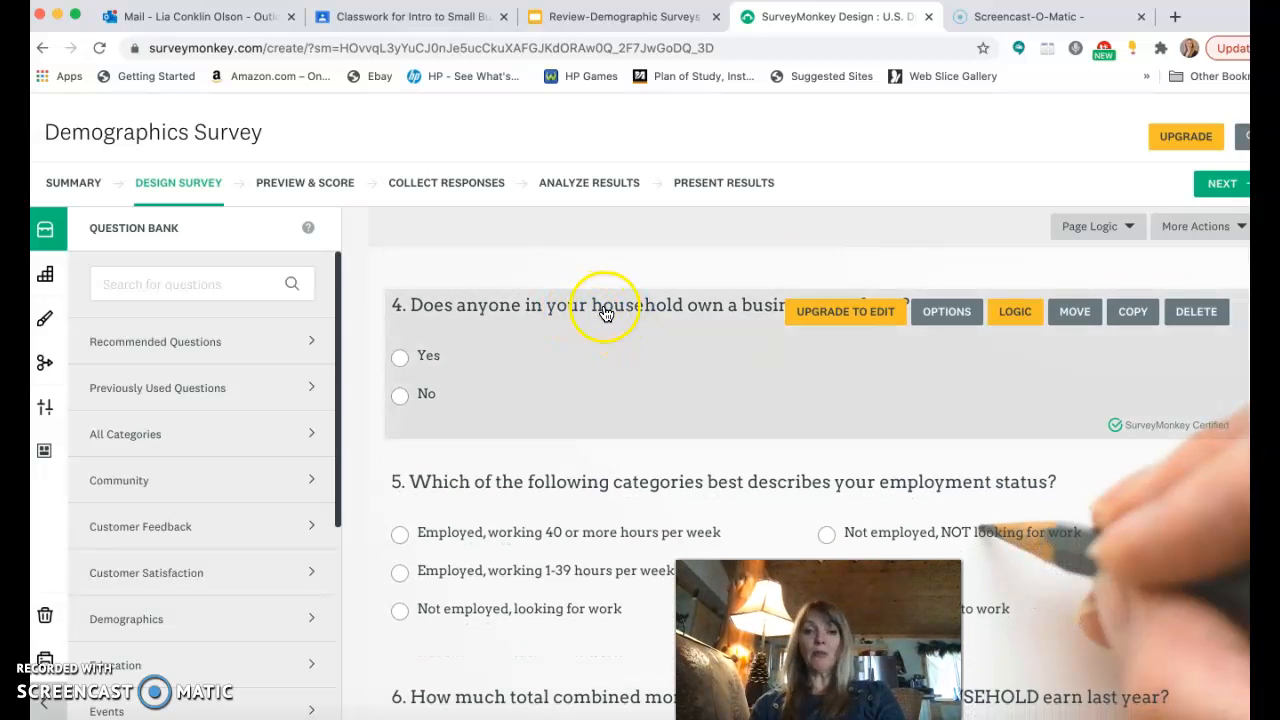
left_click(1196, 311)
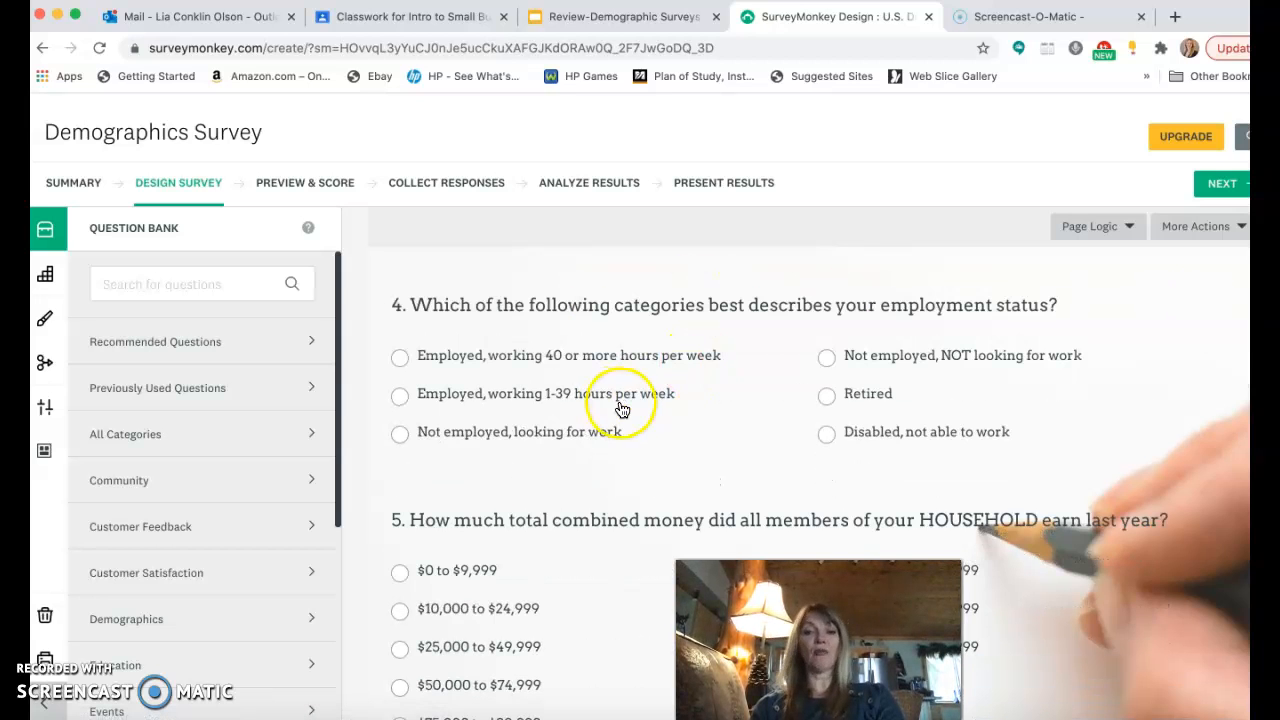
Delete the question about employment status.
scroll(695, 401, "down", 1)
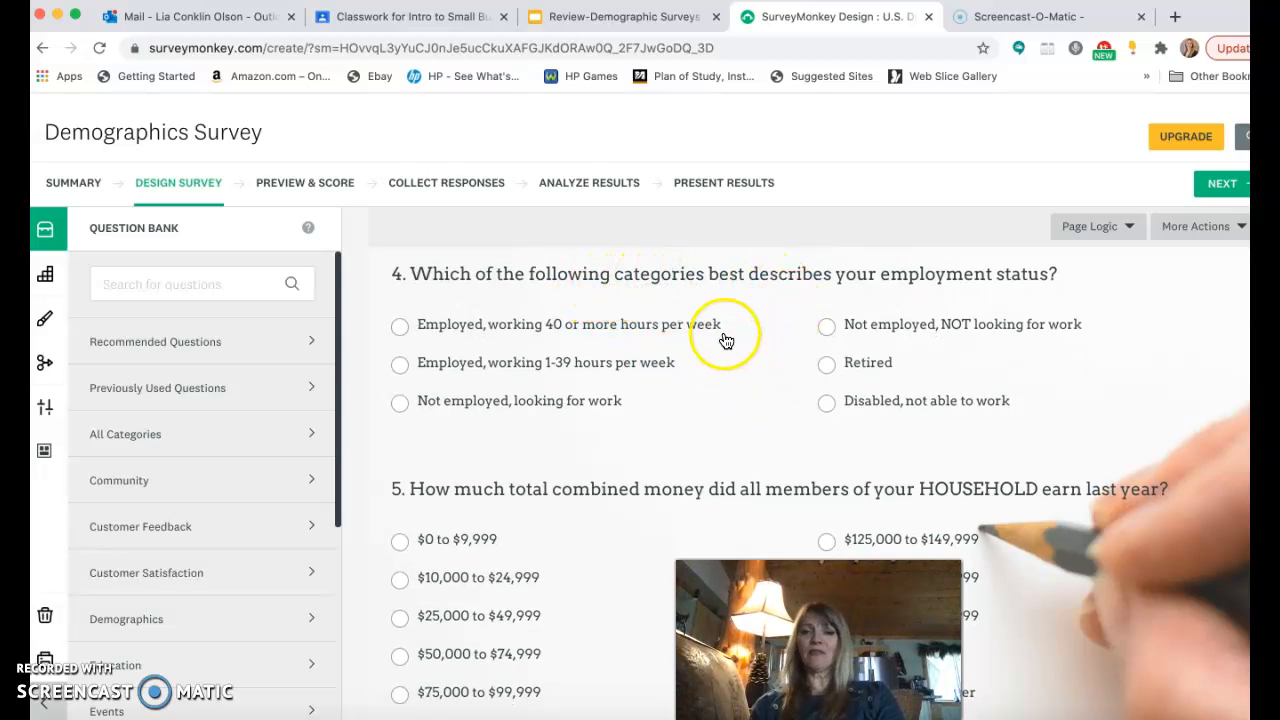
scroll(720, 335, "up", 1)
mouse_move(603, 325)
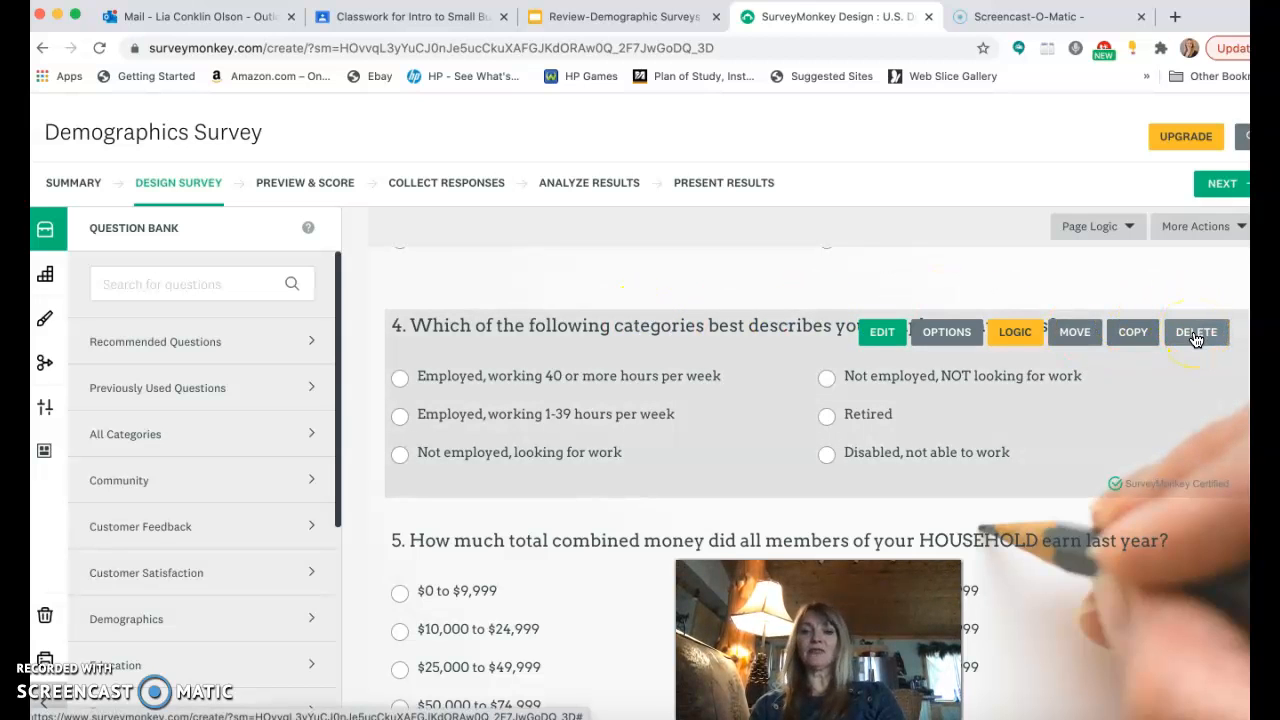
left_click(1197, 336)
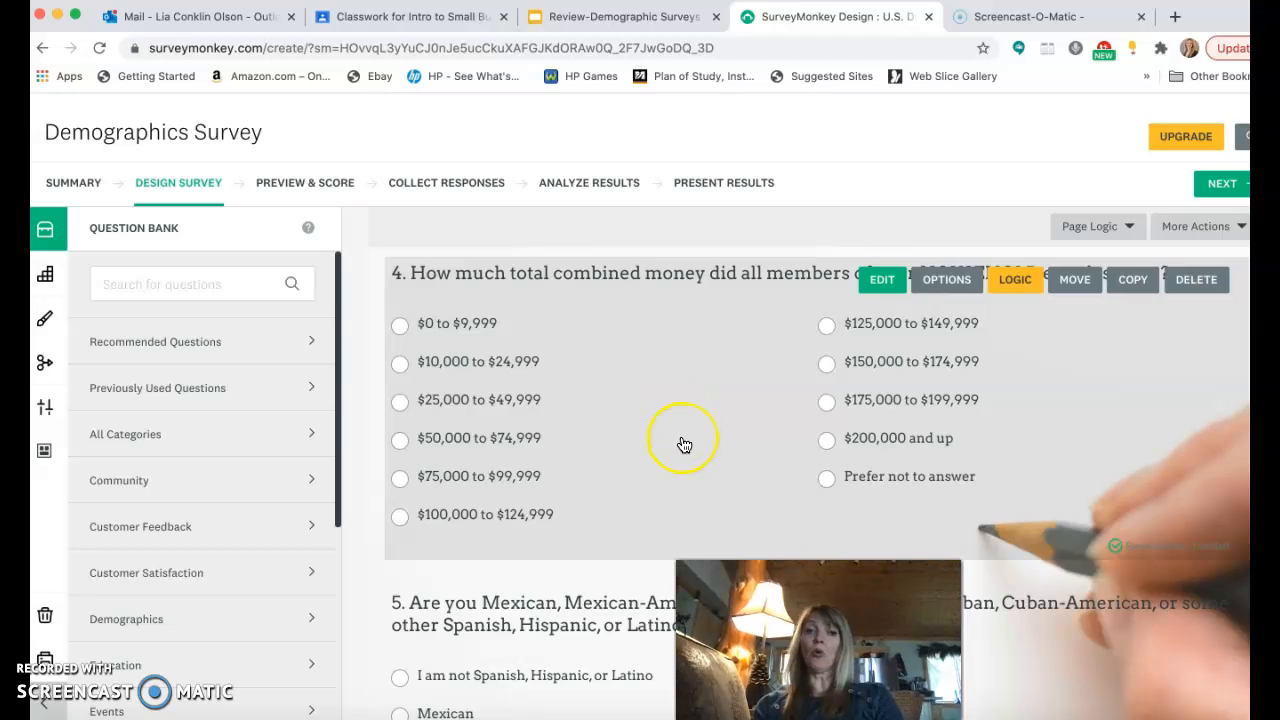
Delete the question asking whether the living quarters are owned, rented or occupied without payment.
scroll(684, 445, "down", 5)
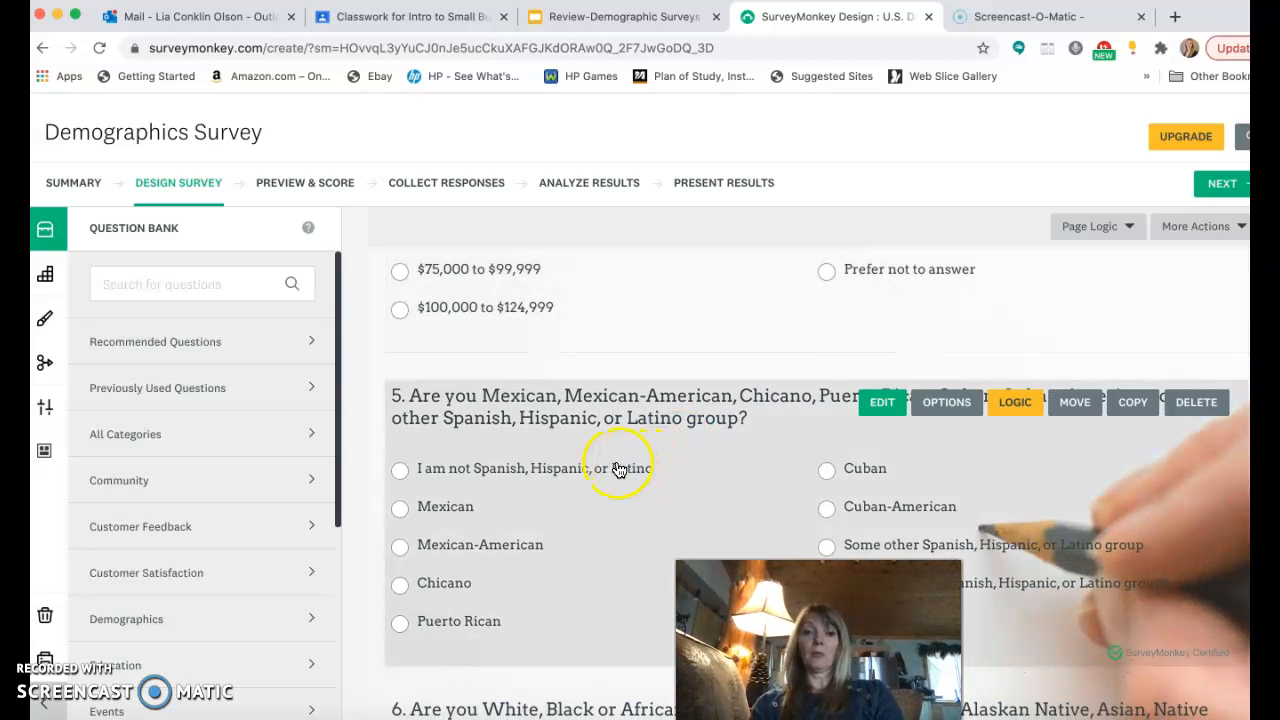
scroll(659, 474, "down", 3)
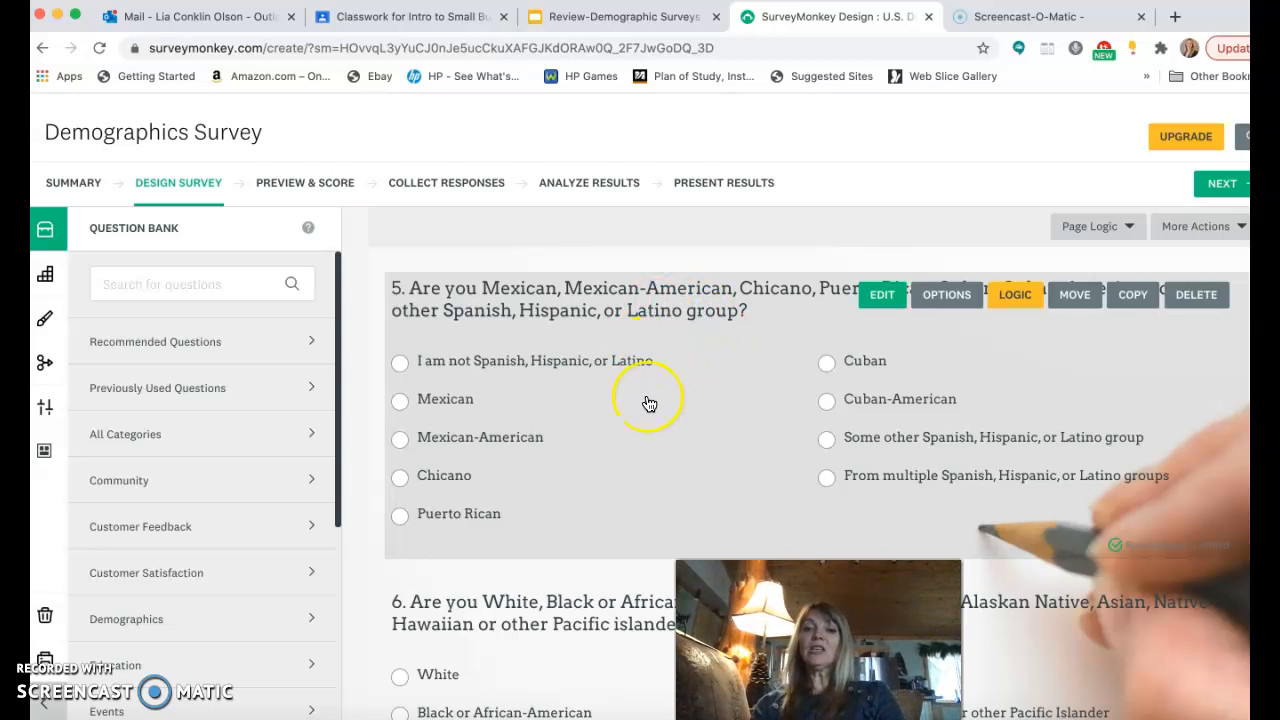
scroll(646, 403, "down", 5)
scroll(646, 403, "down", 1)
left_click(622, 447)
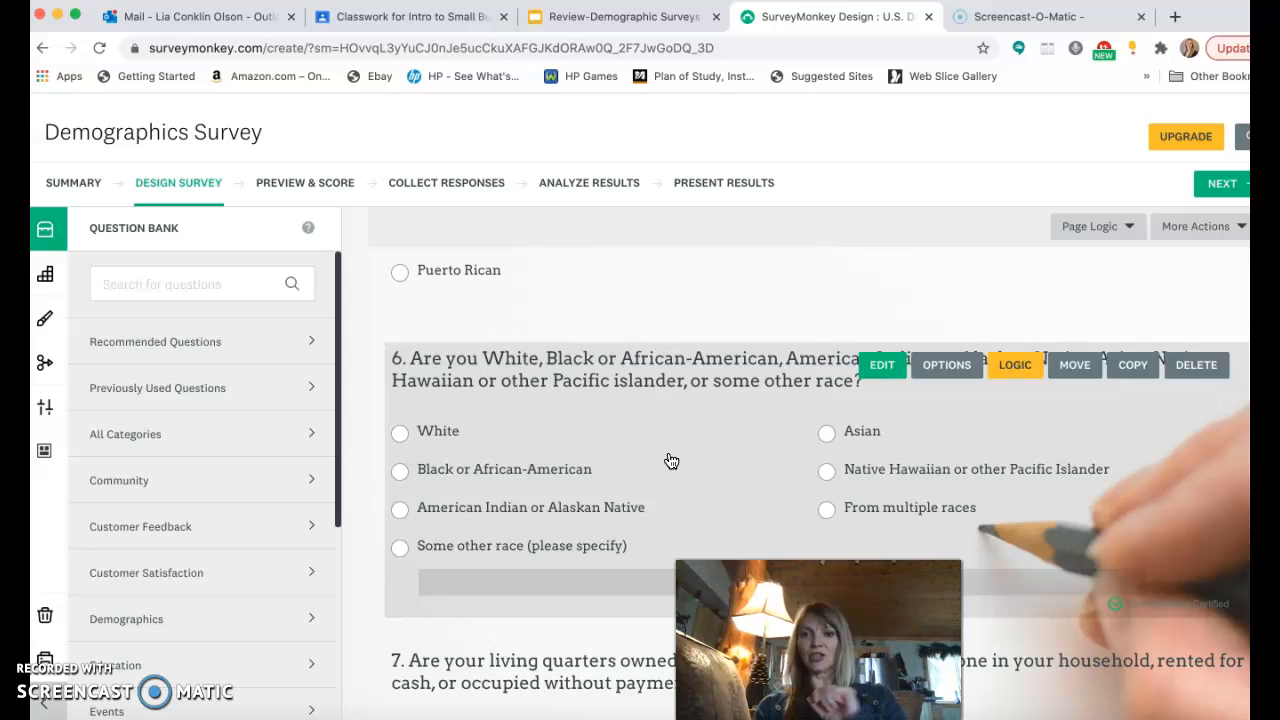
scroll(593, 470, "down", 4)
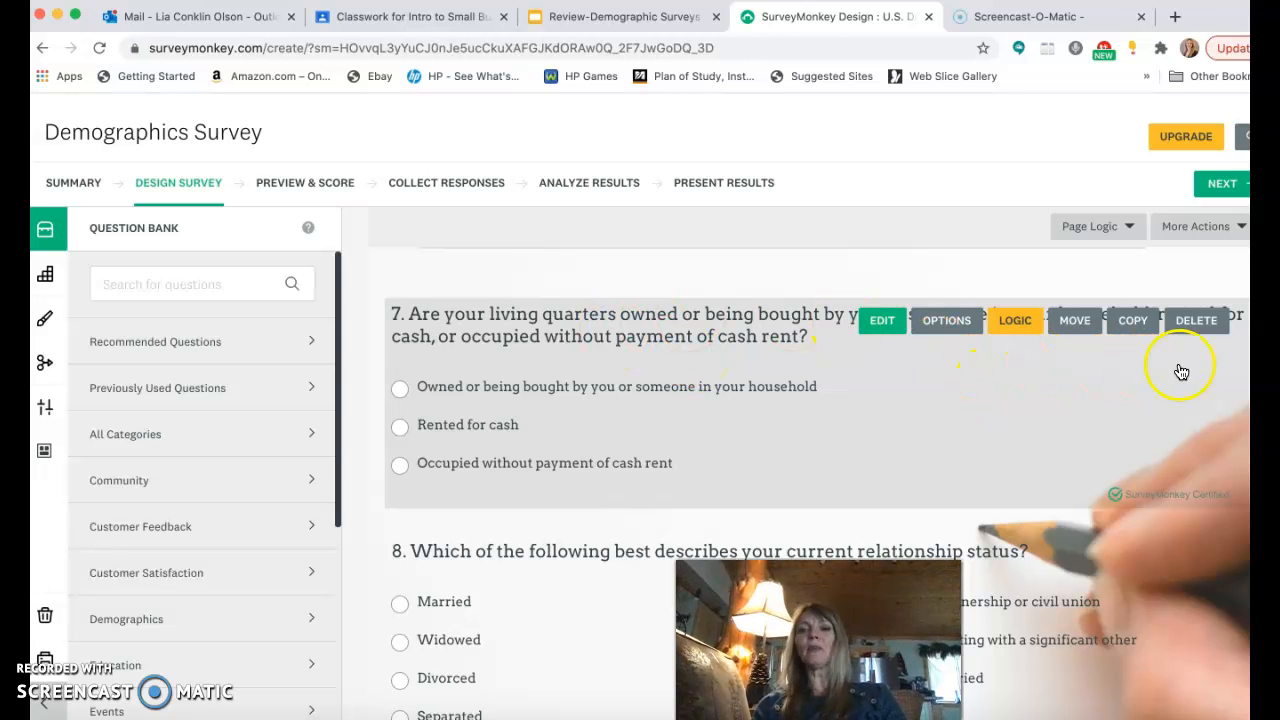
left_click(1197, 322)
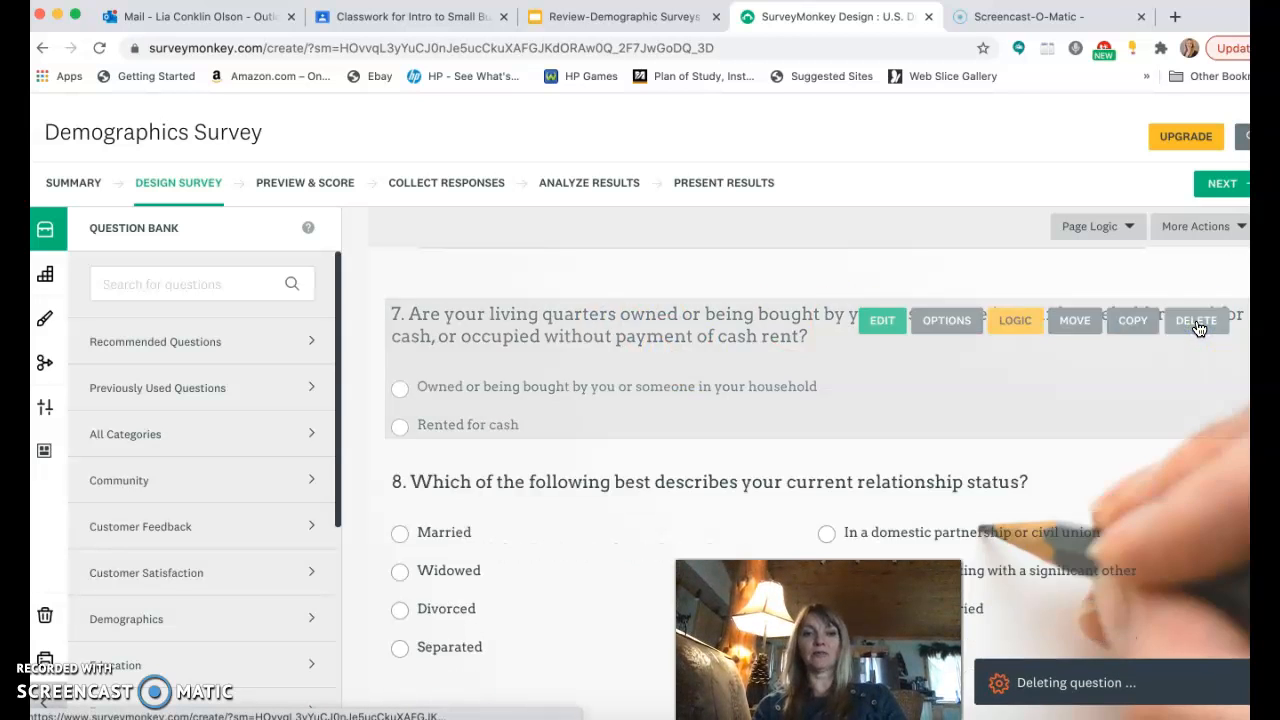
Review the remaining questions on relationship status and children in the household through to the end of the survey.
scroll(733, 443, "down", 1)
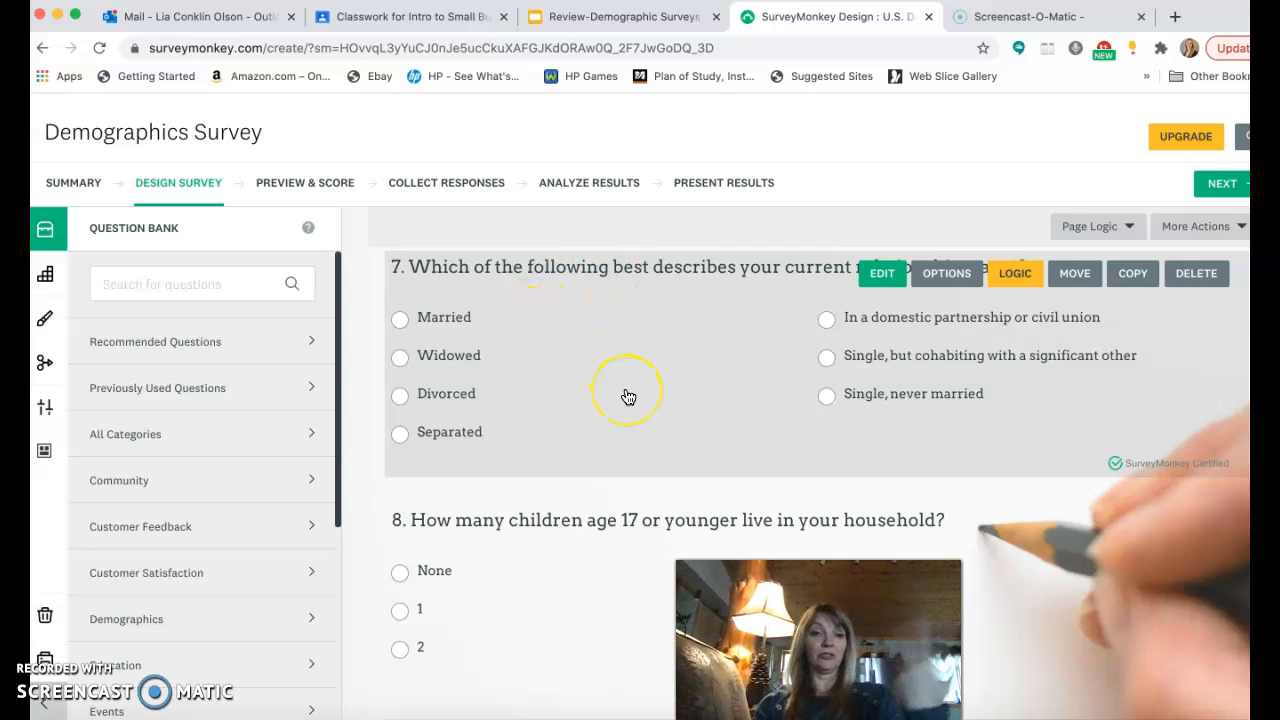
scroll(628, 397, "down", 4)
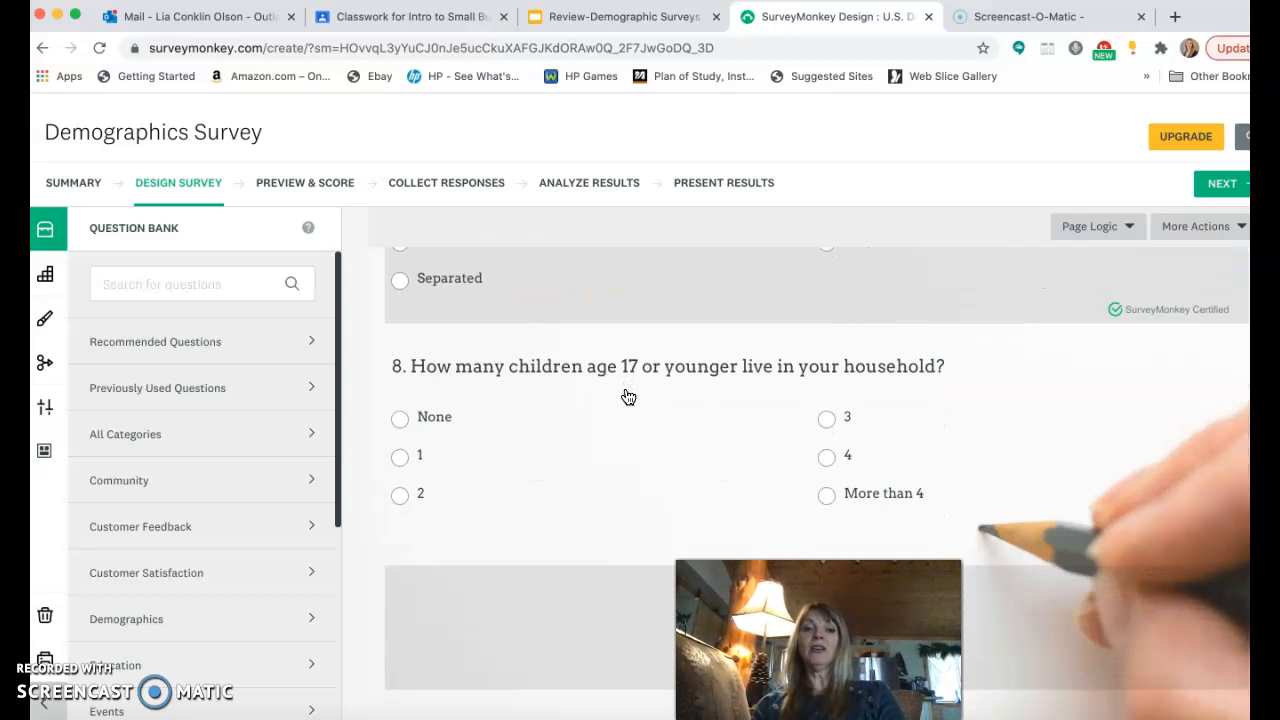
scroll(628, 397, "down", 2)
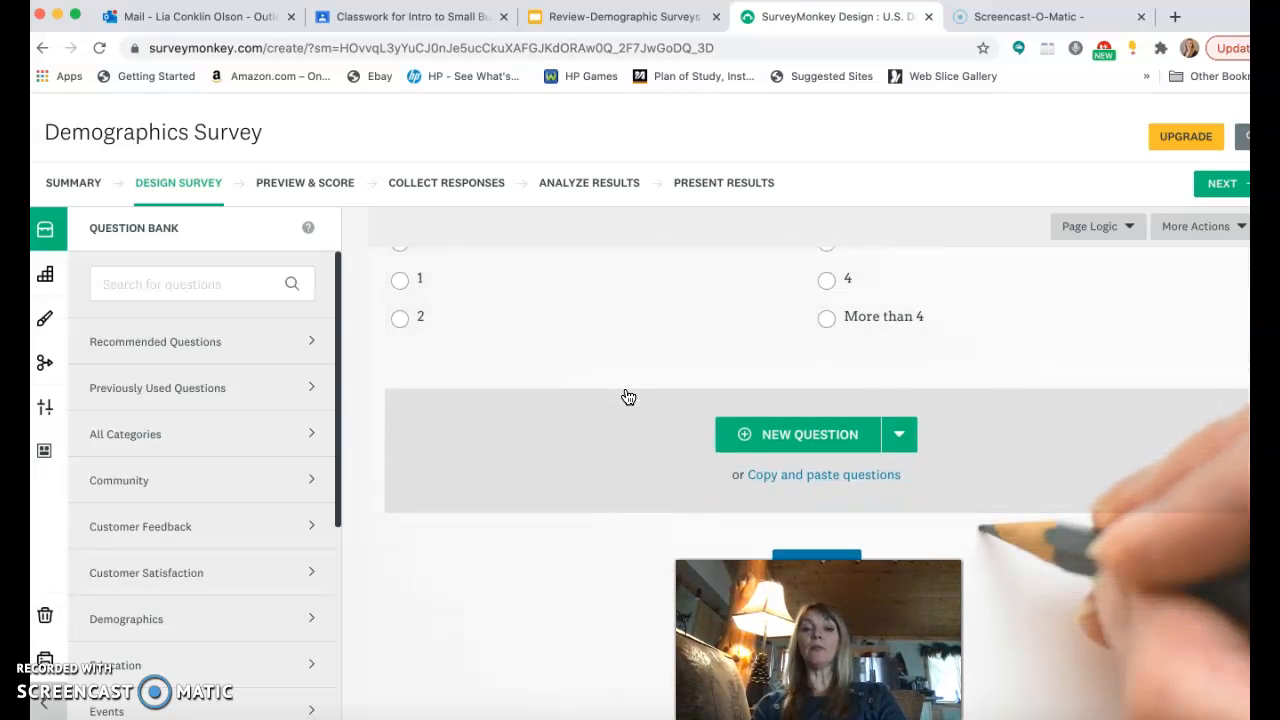
scroll(628, 397, "down", 3)
scroll(628, 397, "up", 4)
scroll(628, 397, "down", 1)
scroll(628, 397, "down", 4)
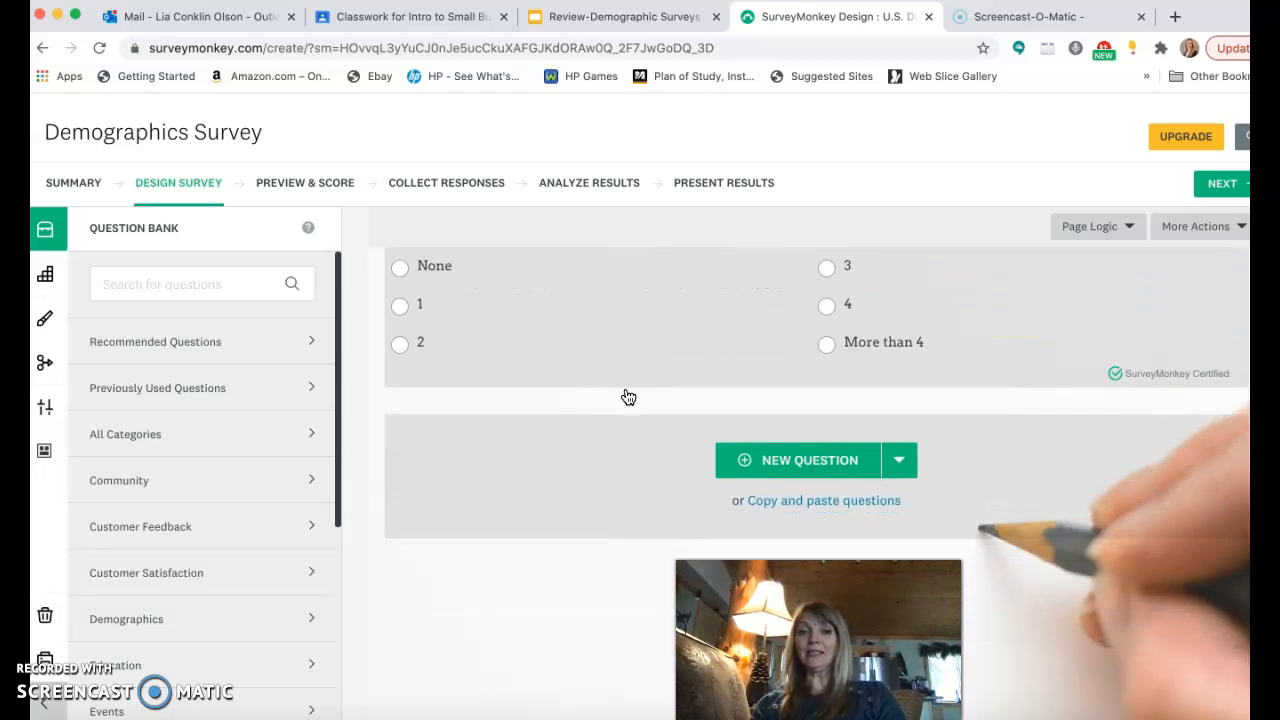
Open the settings of the survey's Done button and save them with the labels Done, Prev and Next.
left_click(815, 448)
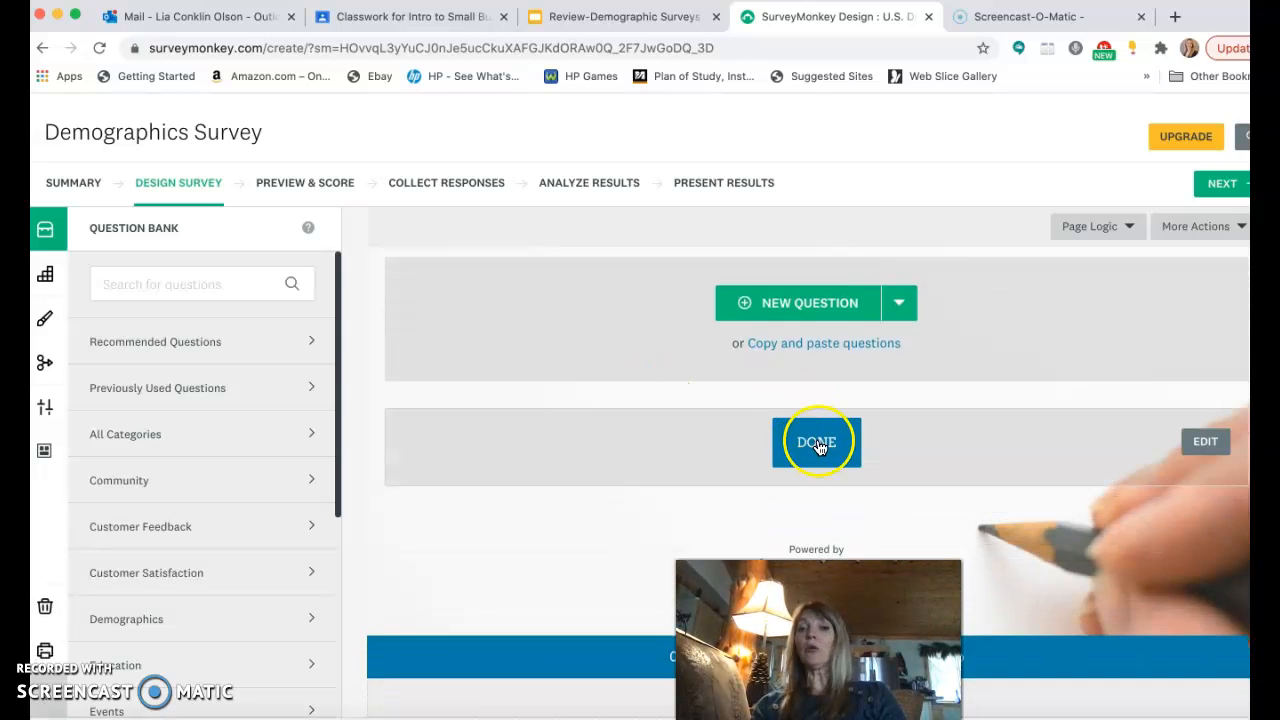
left_click(815, 450)
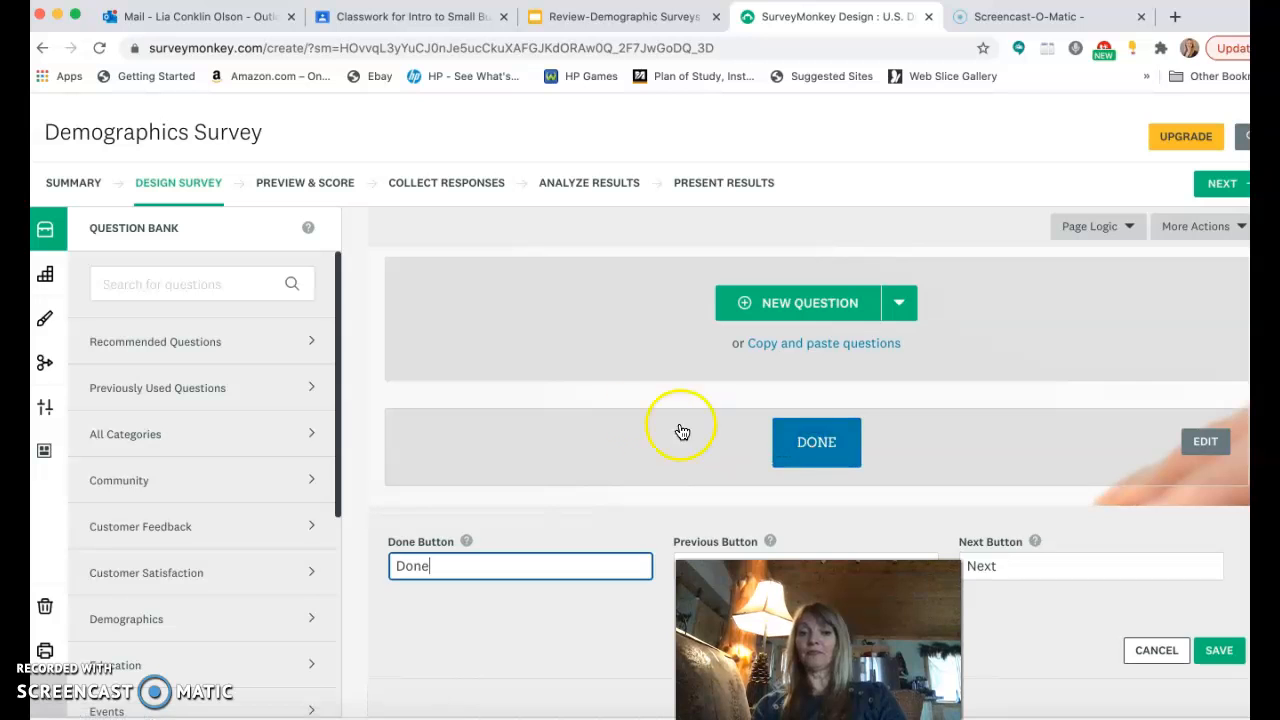
scroll(634, 425, "down", 2)
scroll(634, 425, "down", 1)
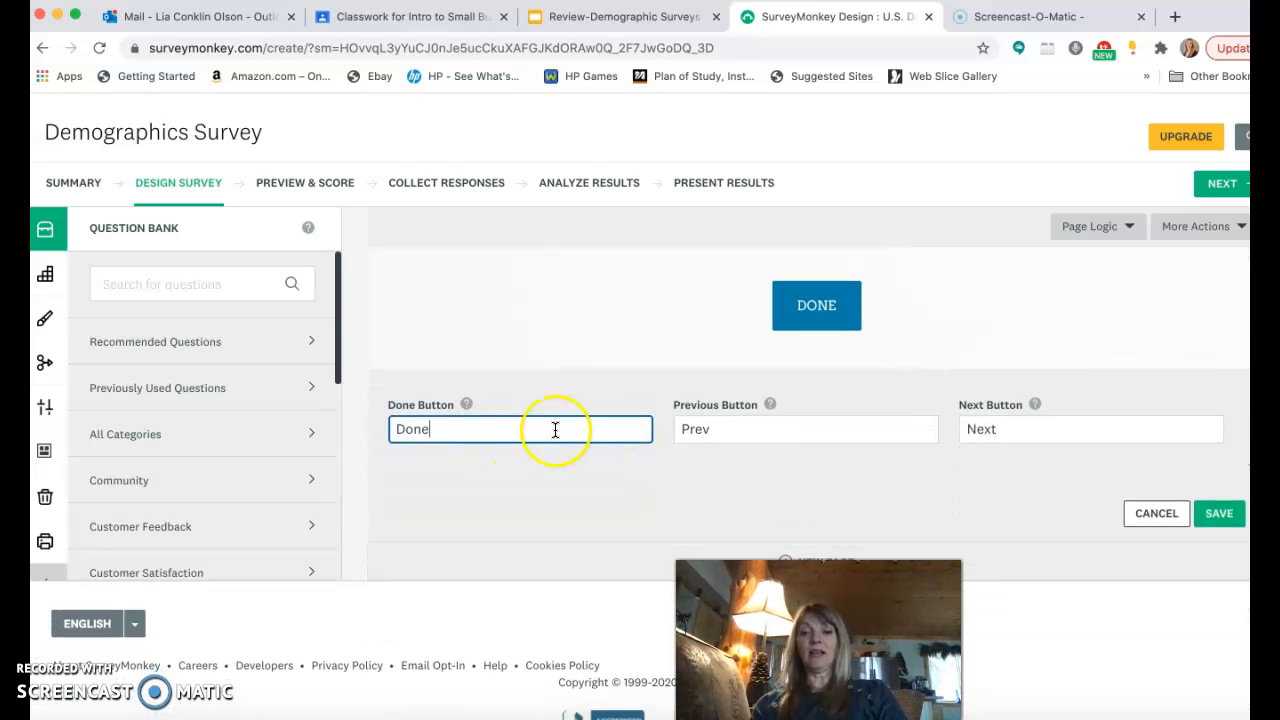
scroll(923, 495, "down", 1)
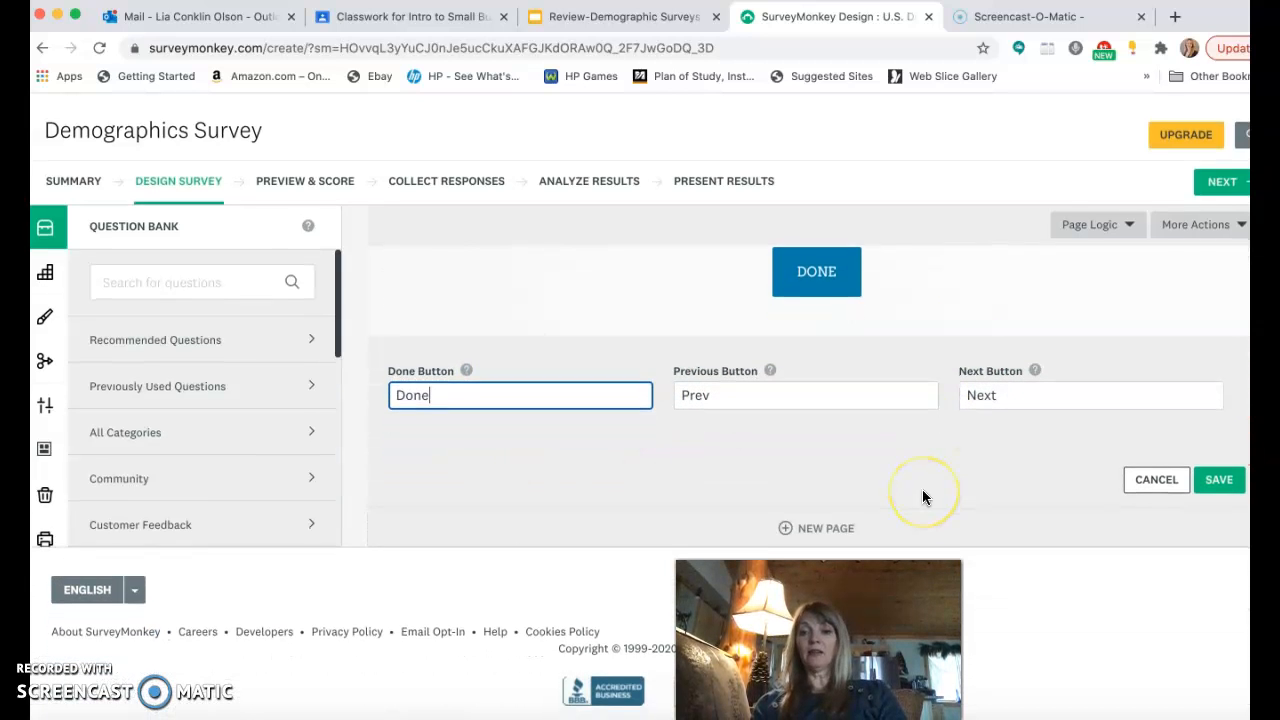
left_click(1224, 483)
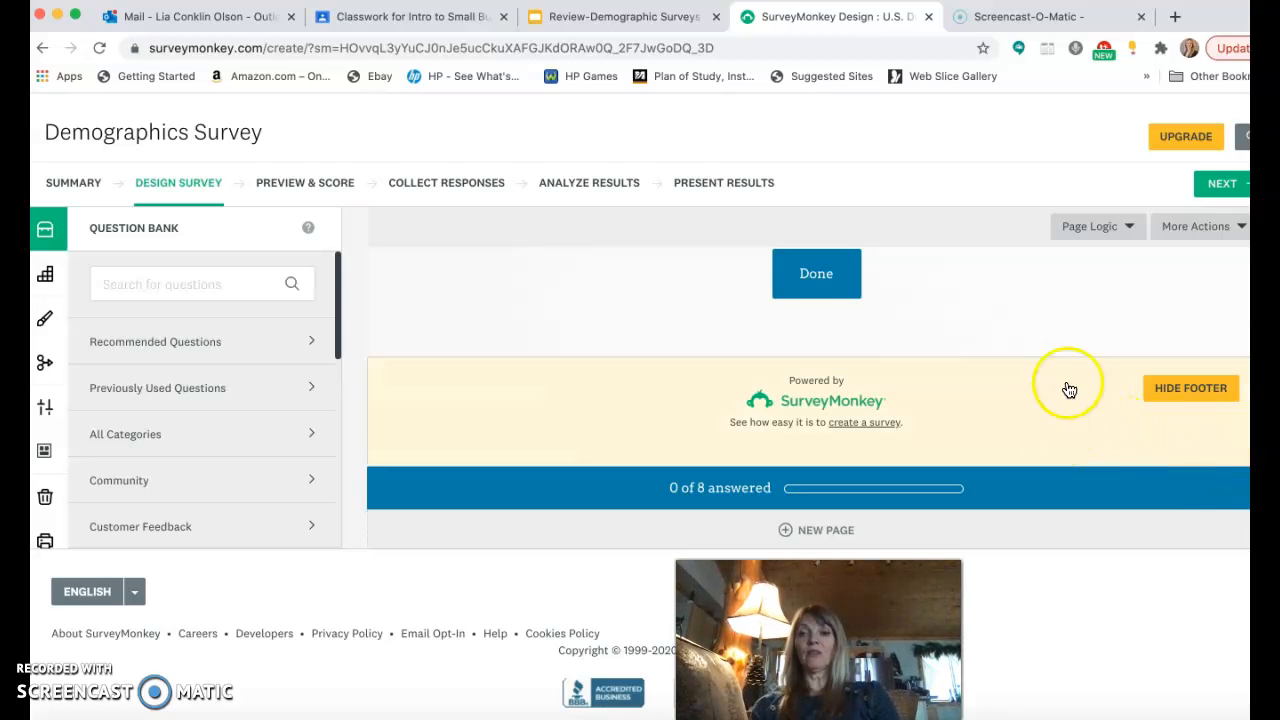
Preview the Demographics Survey and proceed to collecting responses.
left_click(1226, 188)
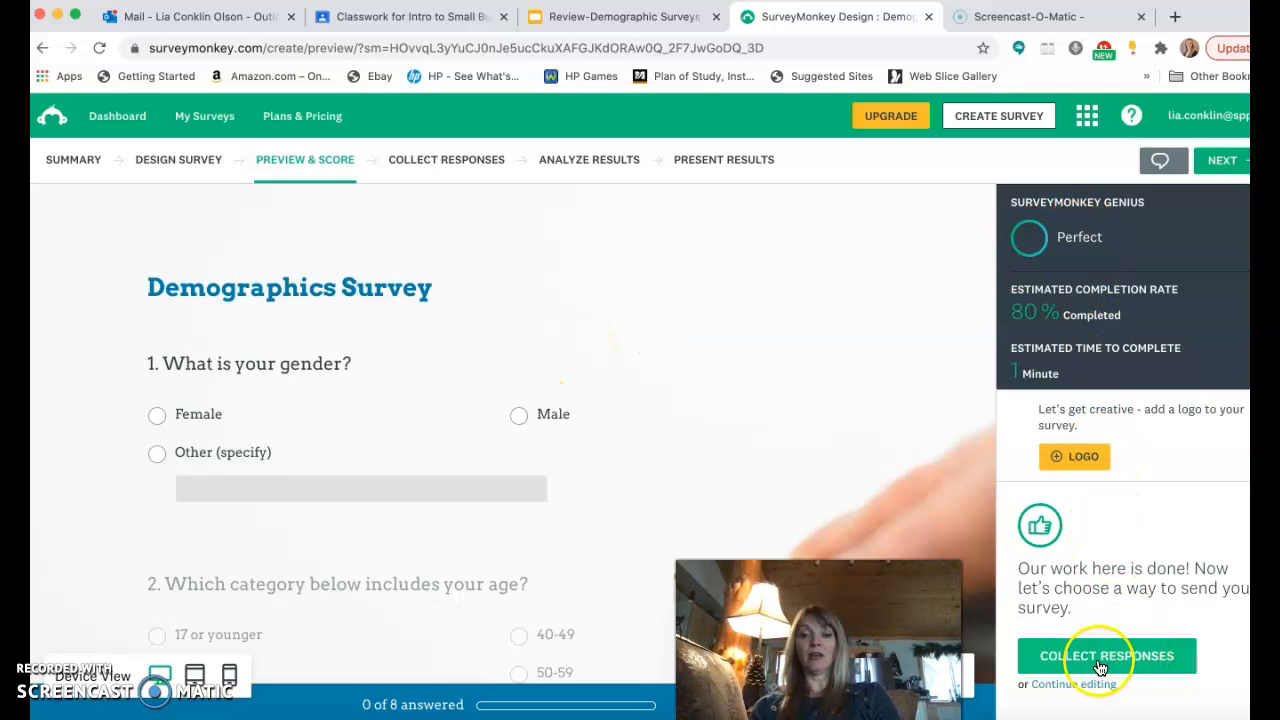
left_click(1140, 654)
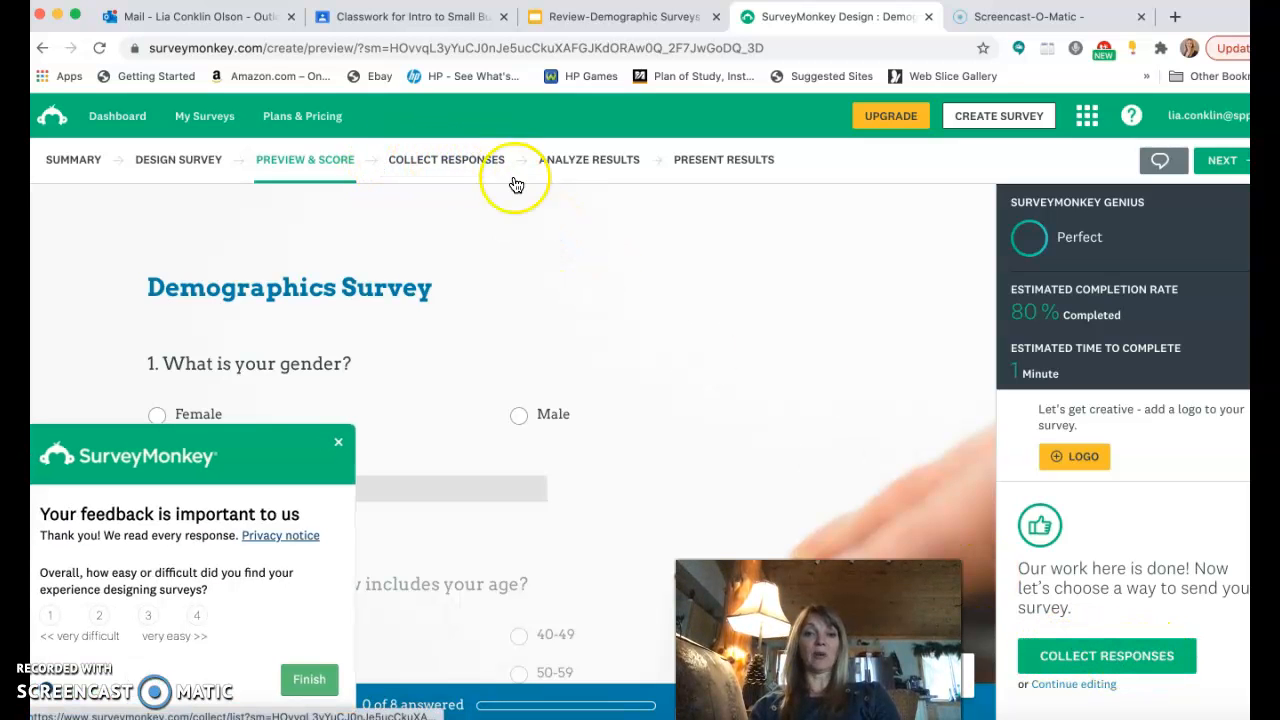
left_click(1087, 662)
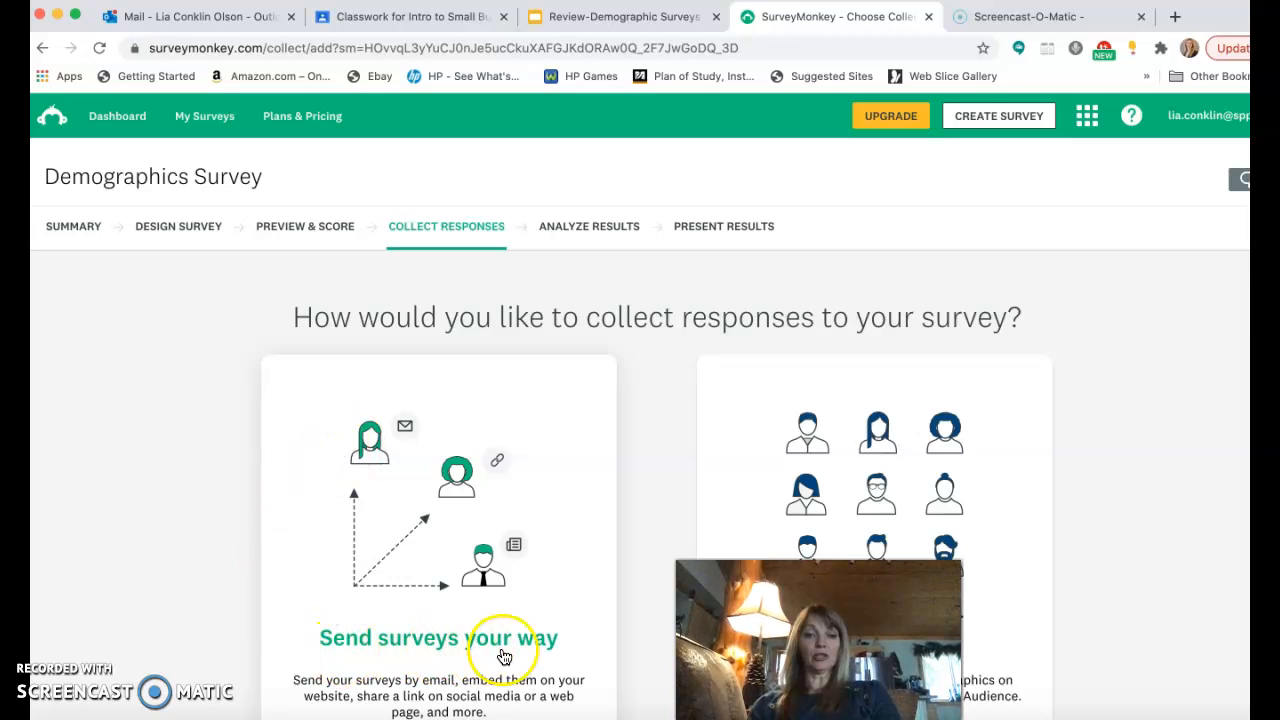
Choose to send the survey your own way, create a shareable web link for it and copy that link.
left_click(430, 506)
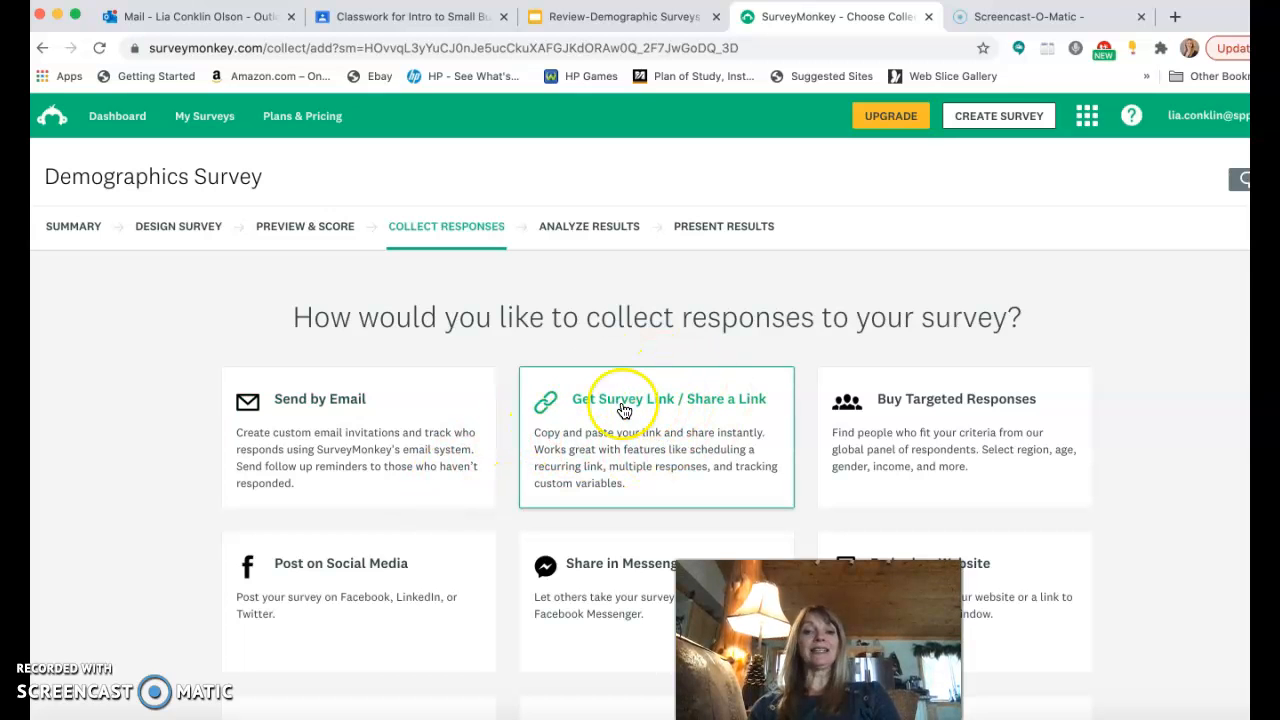
left_click(643, 428)
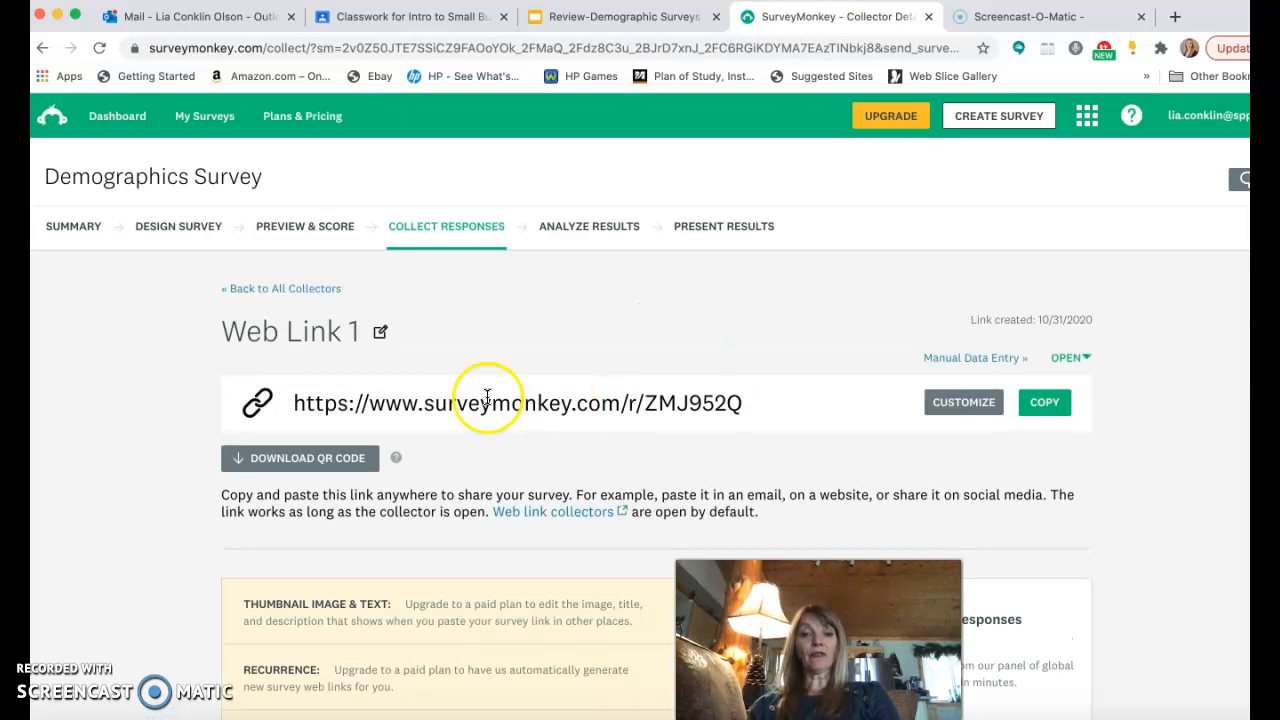
left_click(1048, 407)
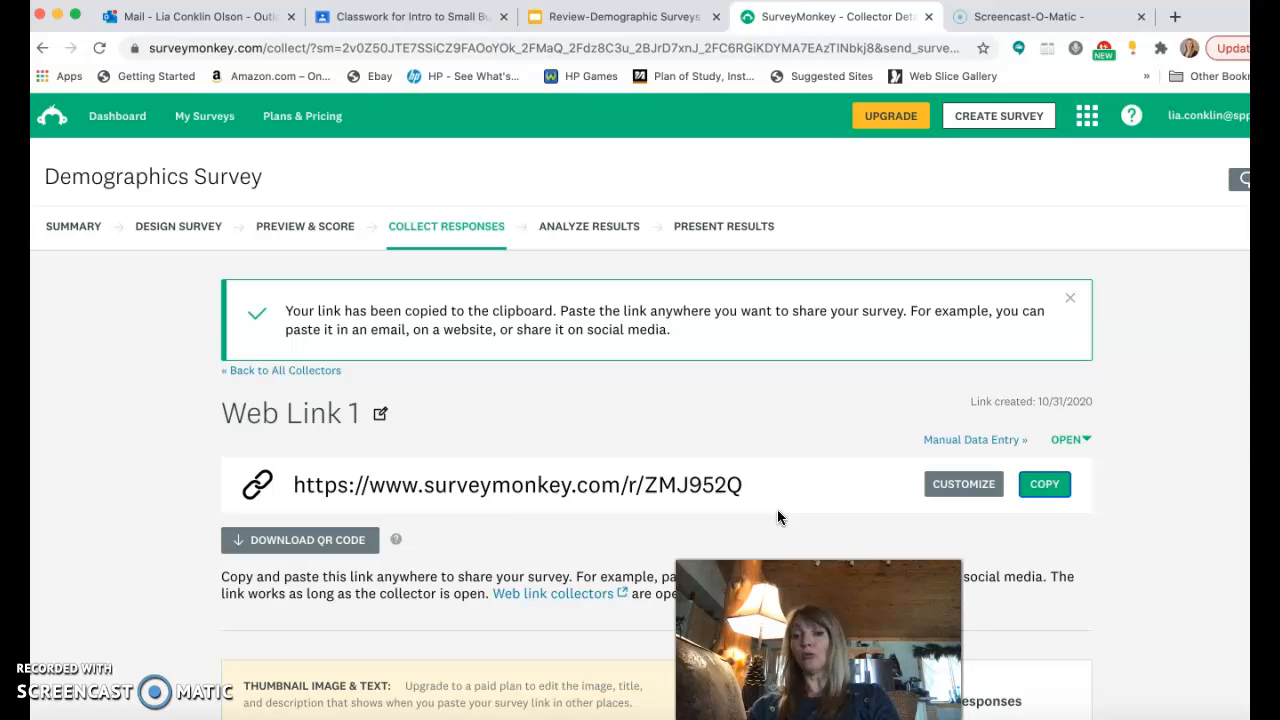
Switch to Google Classroom, close the SurveyMonkey material draft and open the Classroom class list in a new tab.
left_click(407, 19)
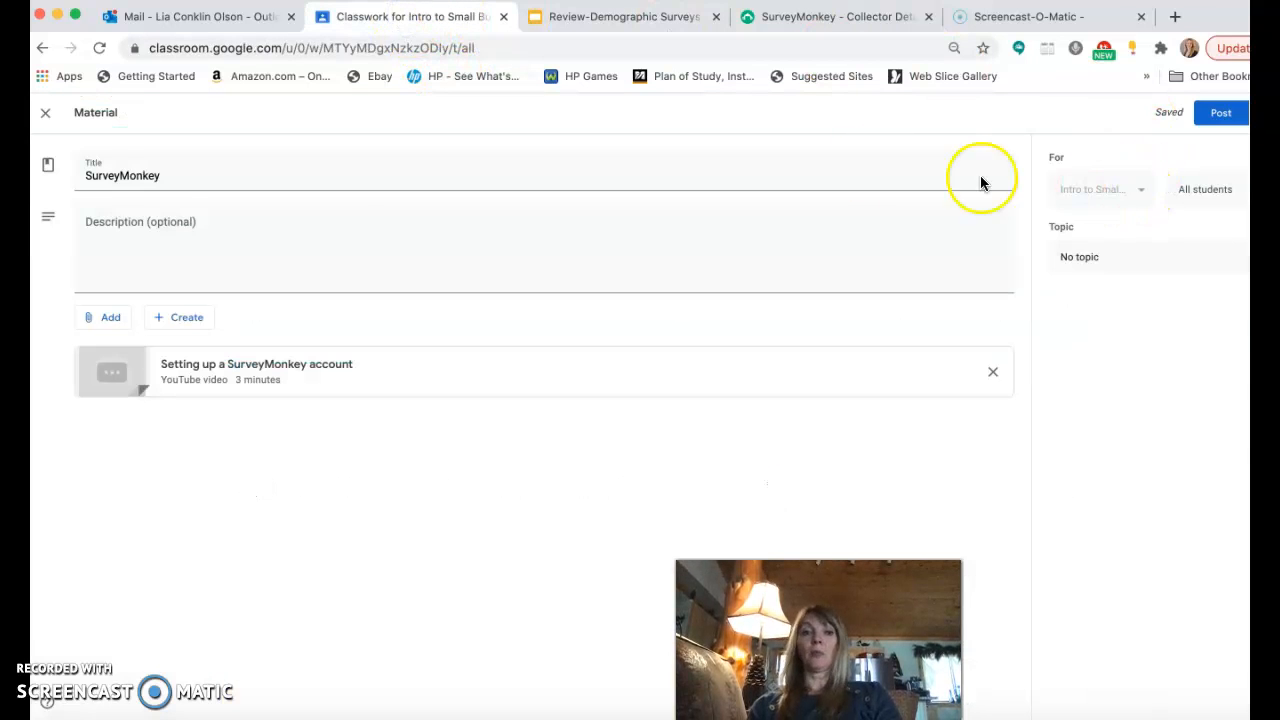
left_click(48, 117)
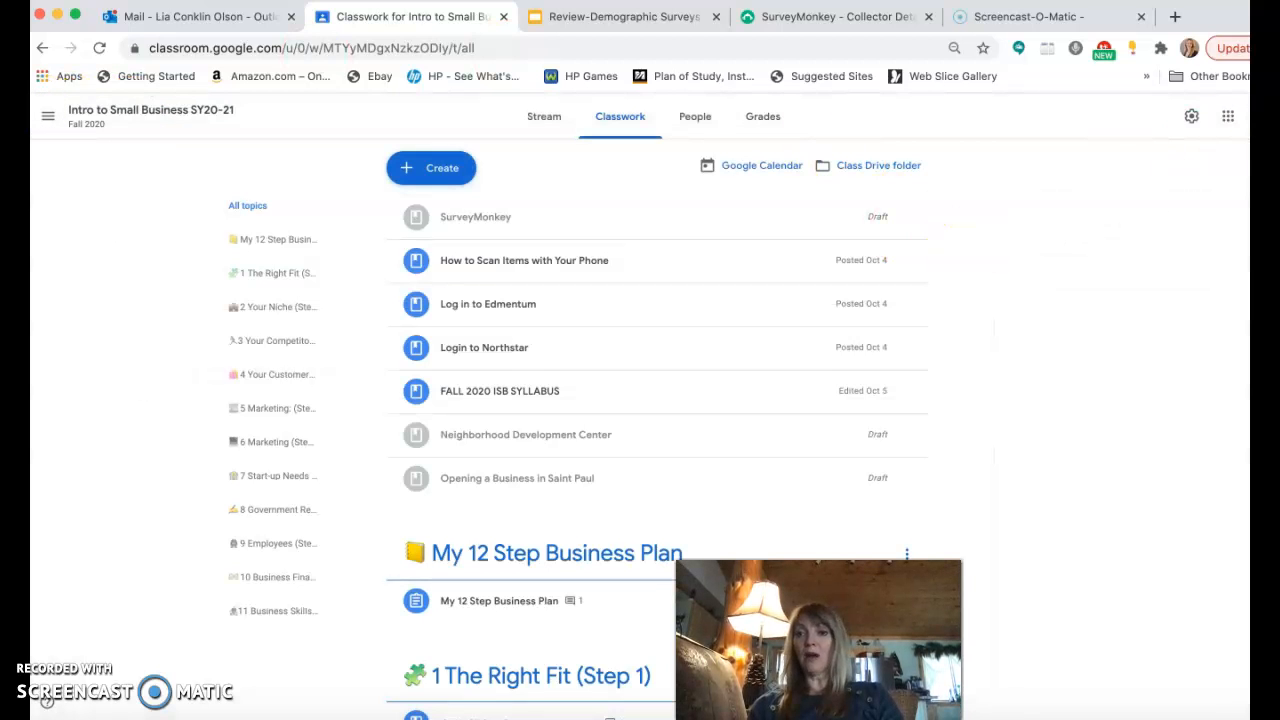
left_click(1243, 116)
left_click(1116, 365)
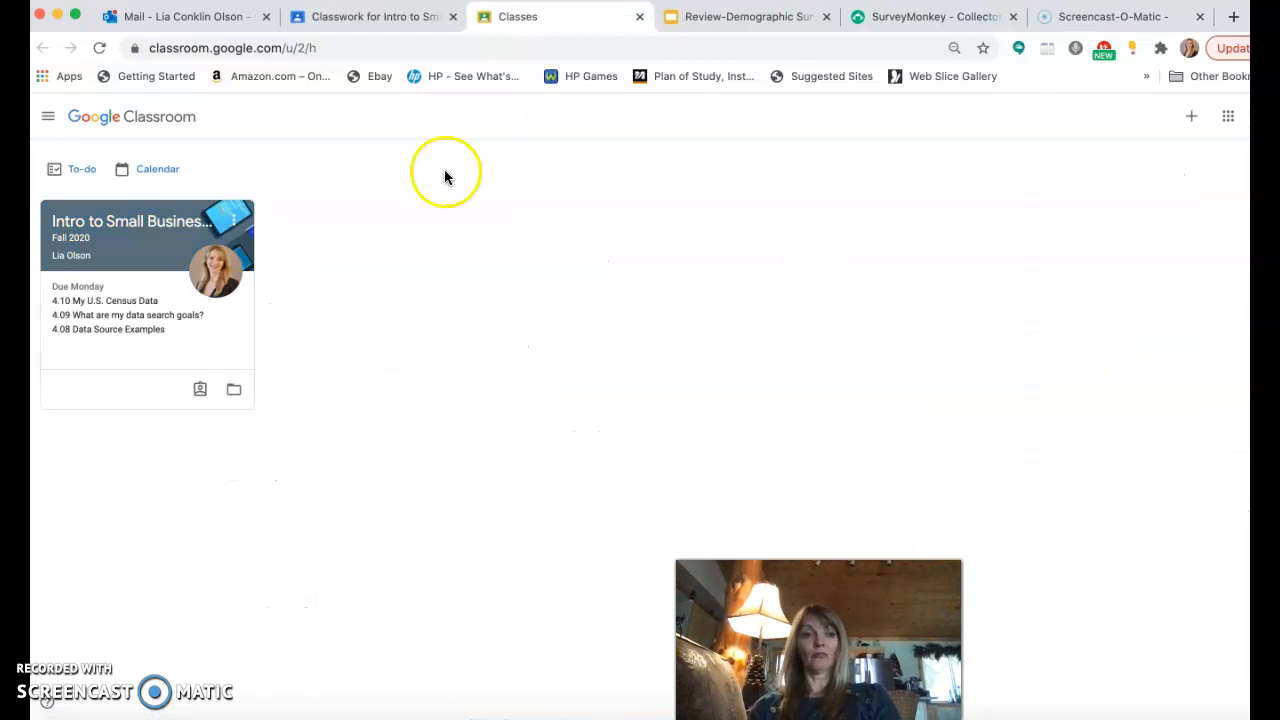
Open the classwork of the Intro to Small Business class and expand the full list under "4 Your Customers (Step 5)".
left_click(150, 226)
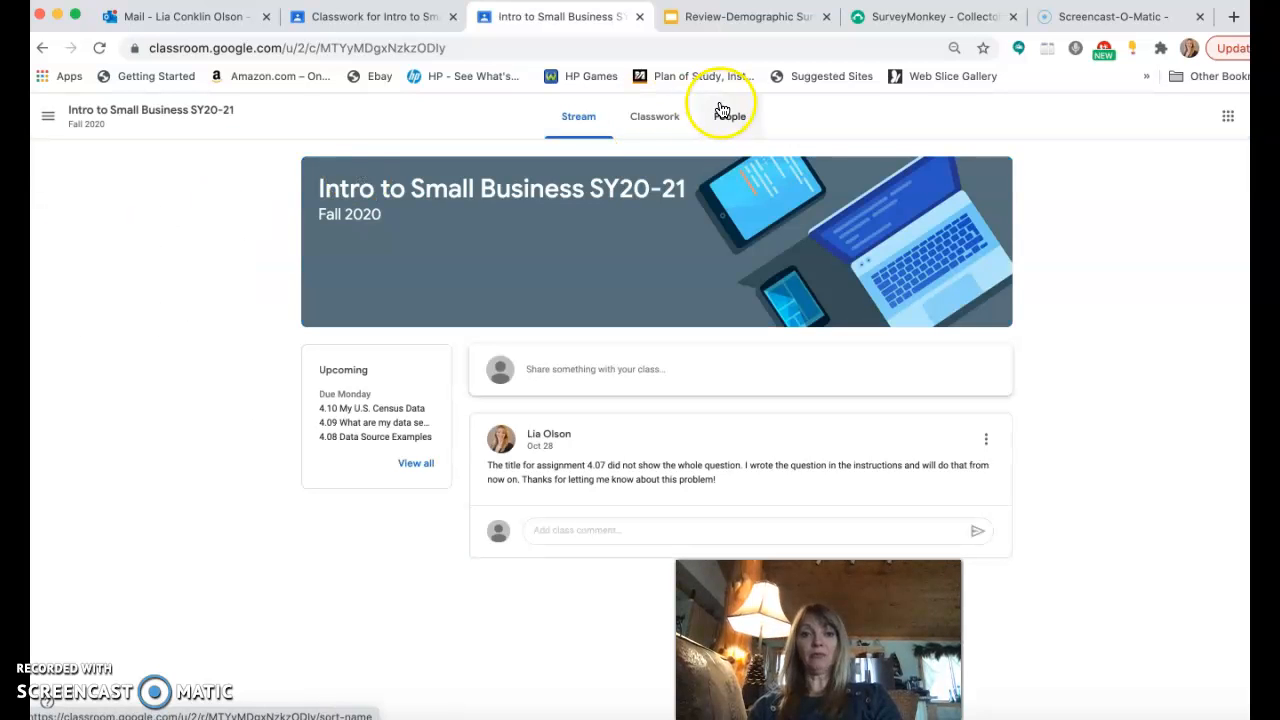
left_click(658, 122)
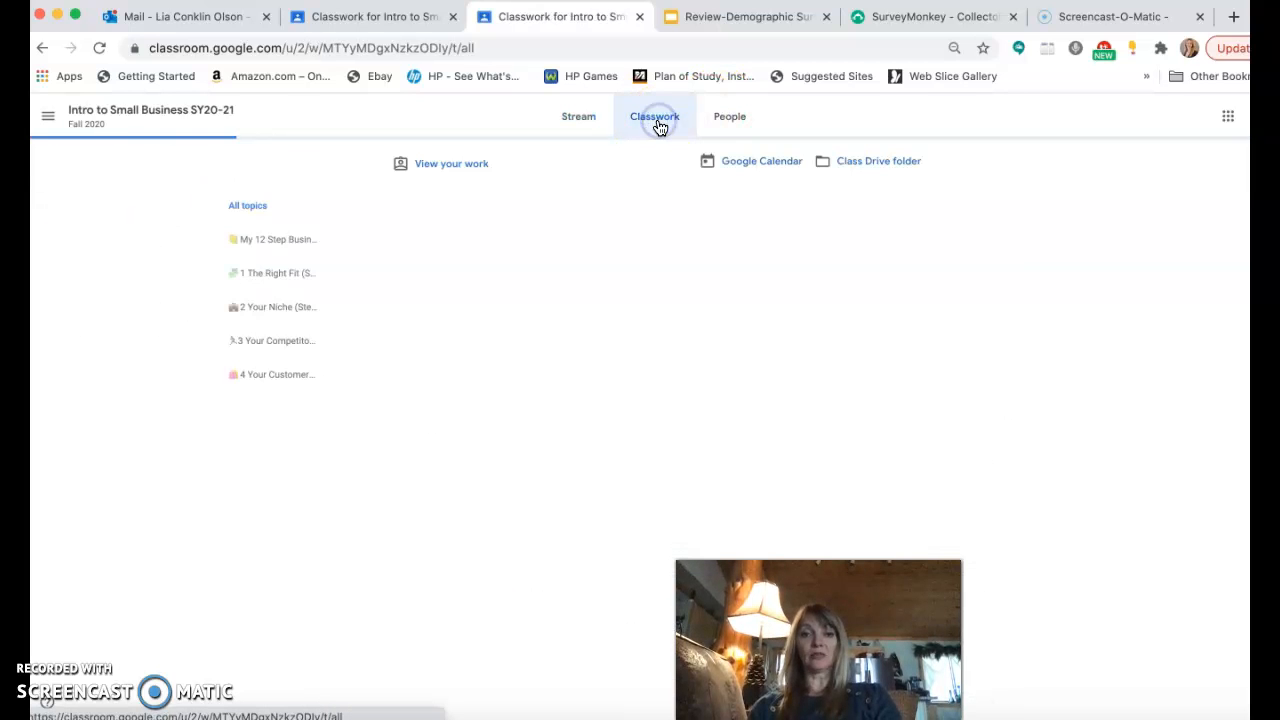
scroll(662, 331, "down", 15)
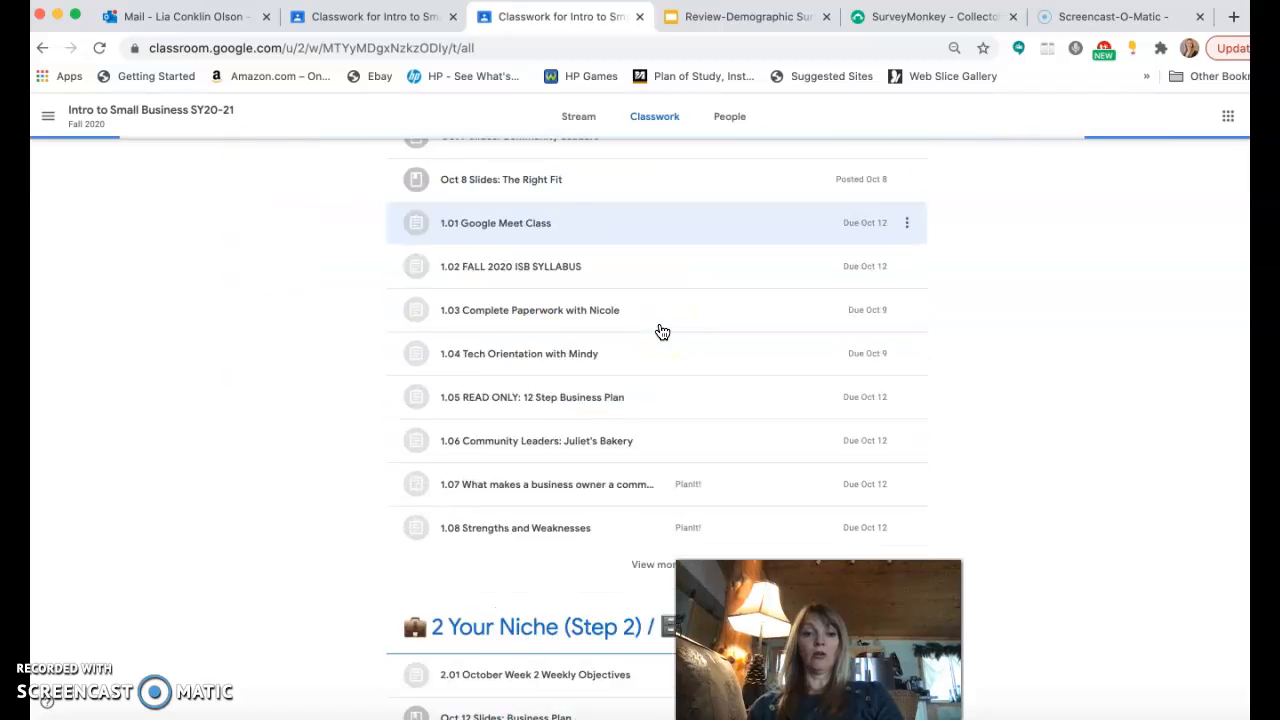
scroll(662, 331, "down", 3)
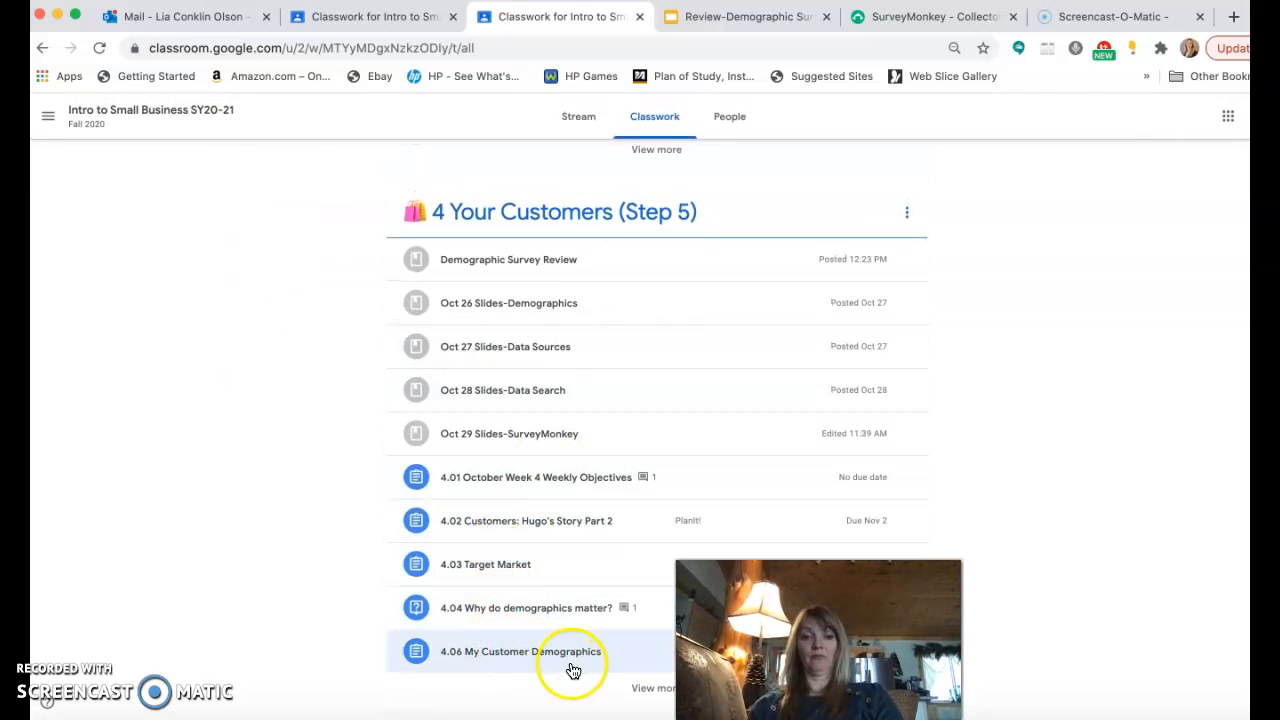
left_click(651, 690)
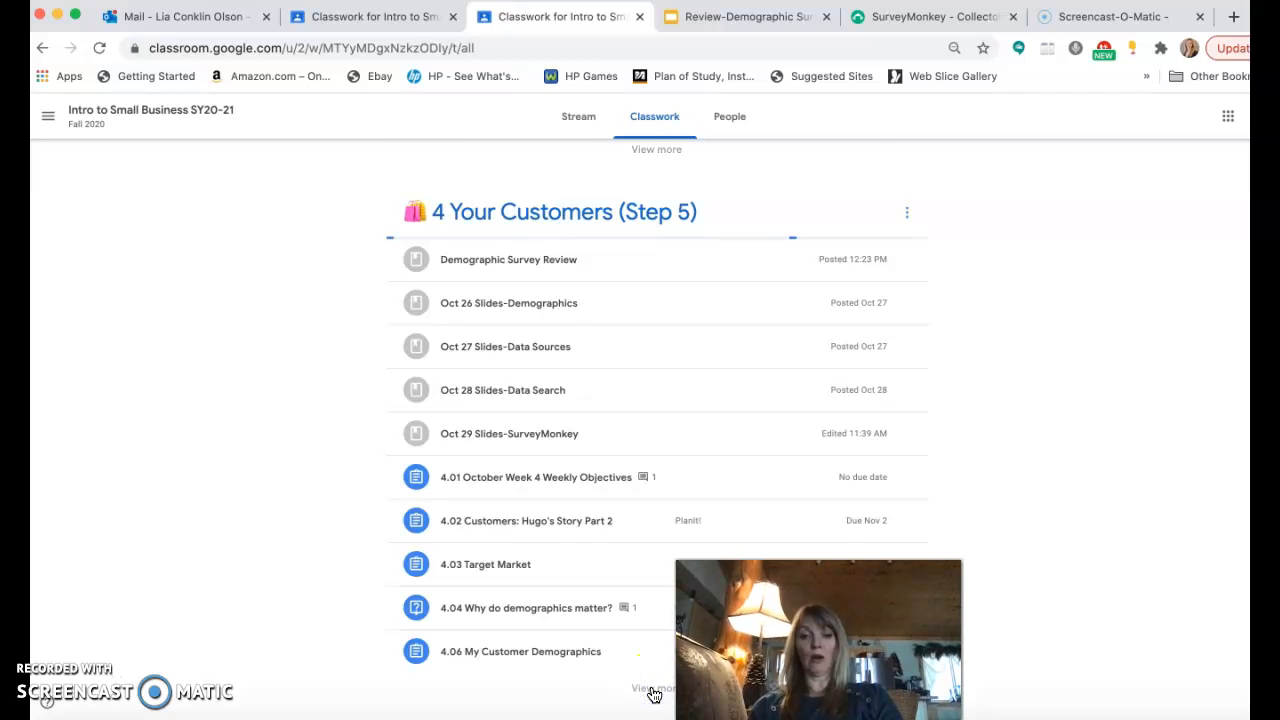
scroll(566, 549, "down", 3)
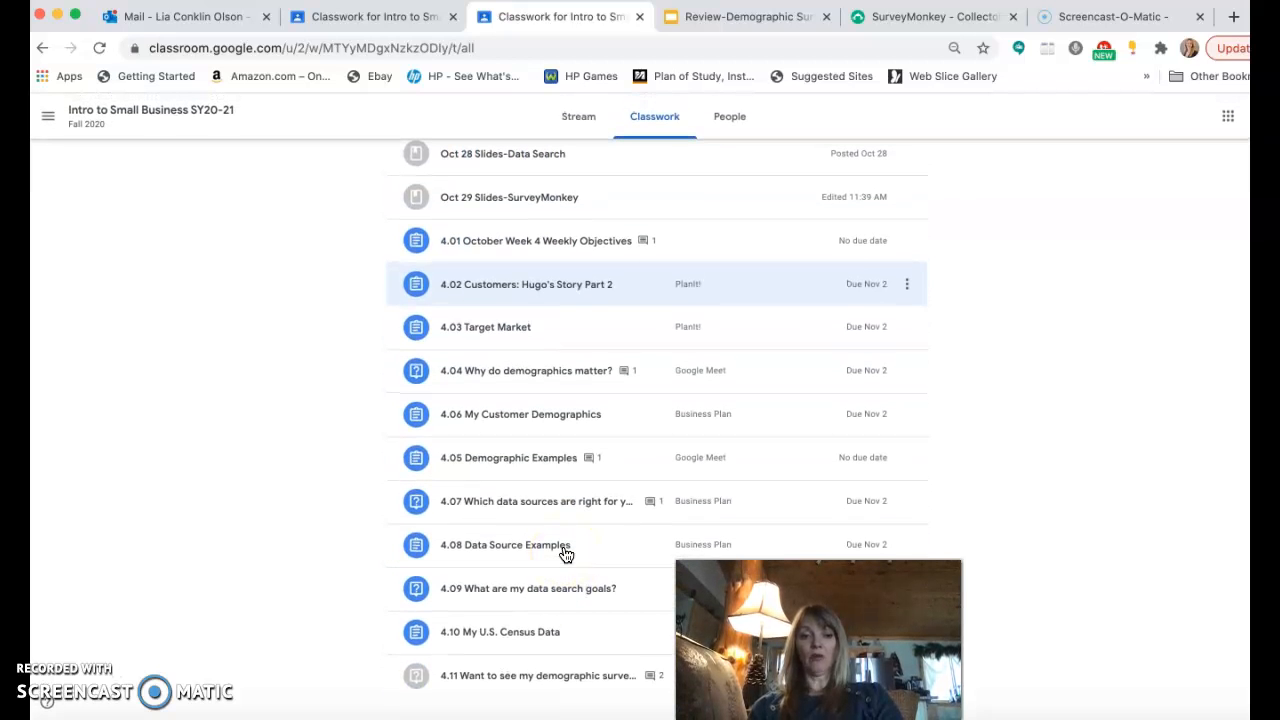
View question 4.11 "Want to see my demographic survey?" in full and open its private comment field for writing.
left_click_drag(925, 602, 1189, 602)
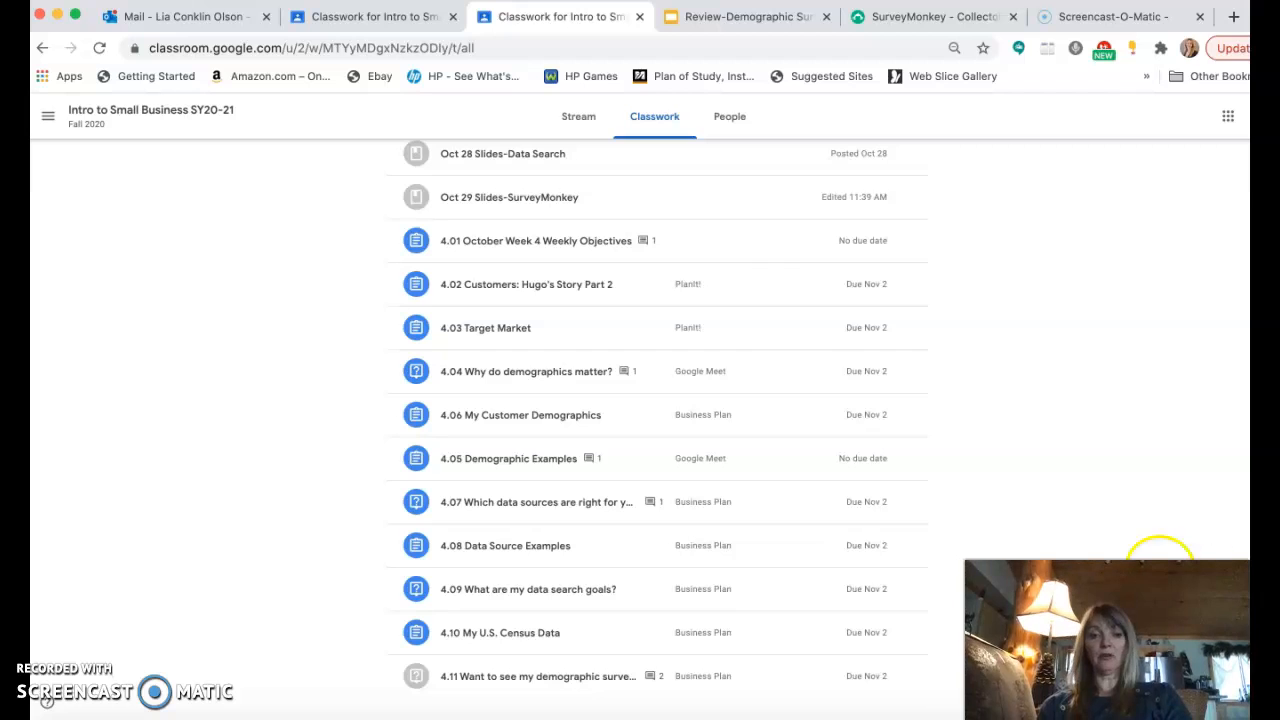
left_click(527, 684)
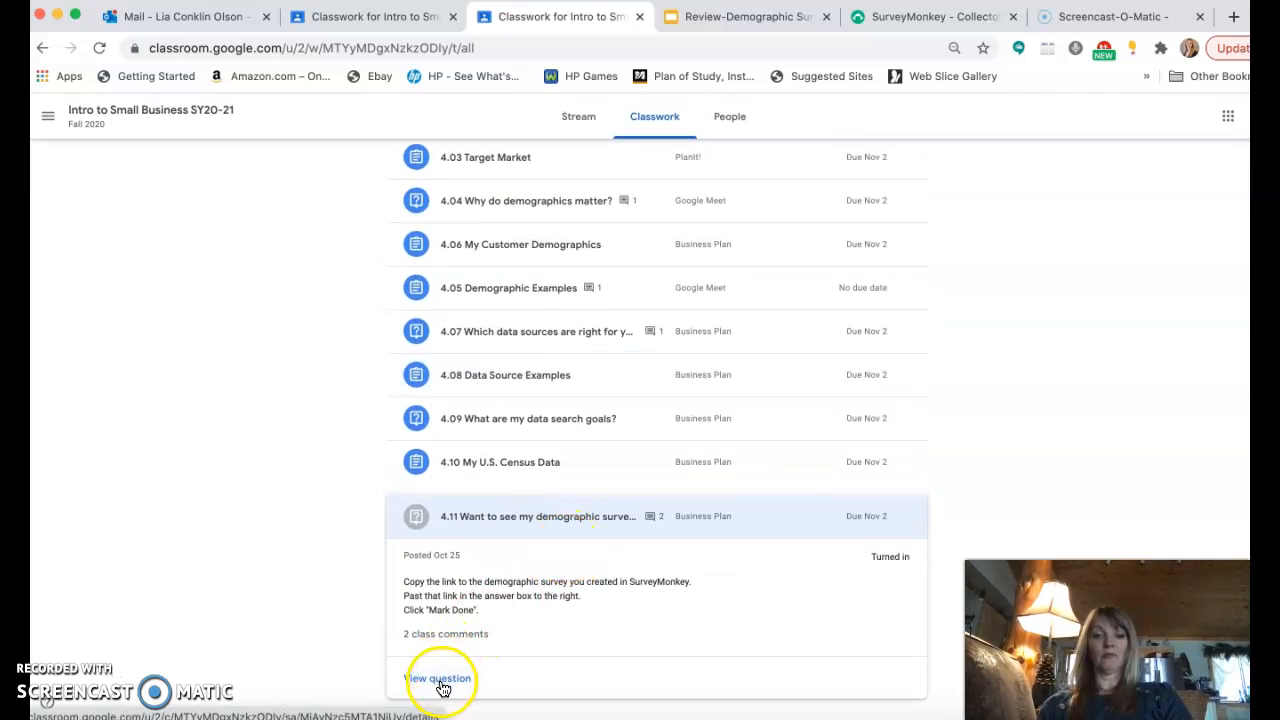
left_click(443, 686)
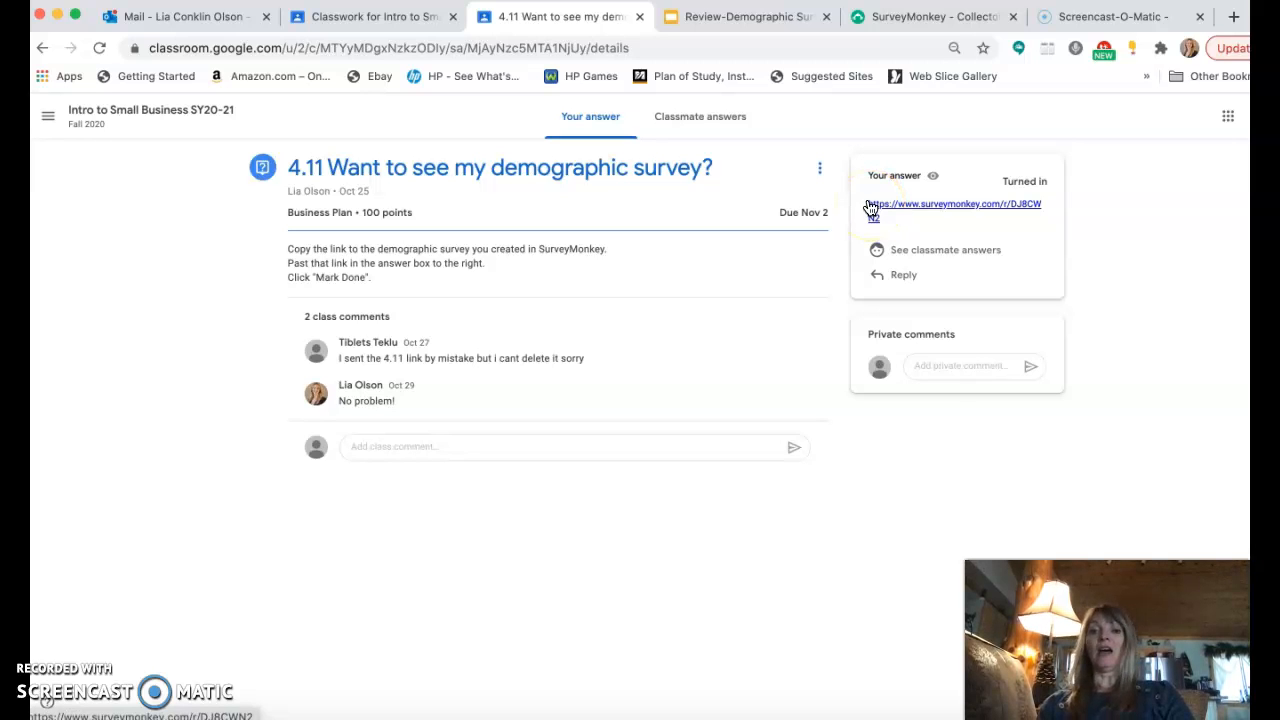
left_click(915, 366)
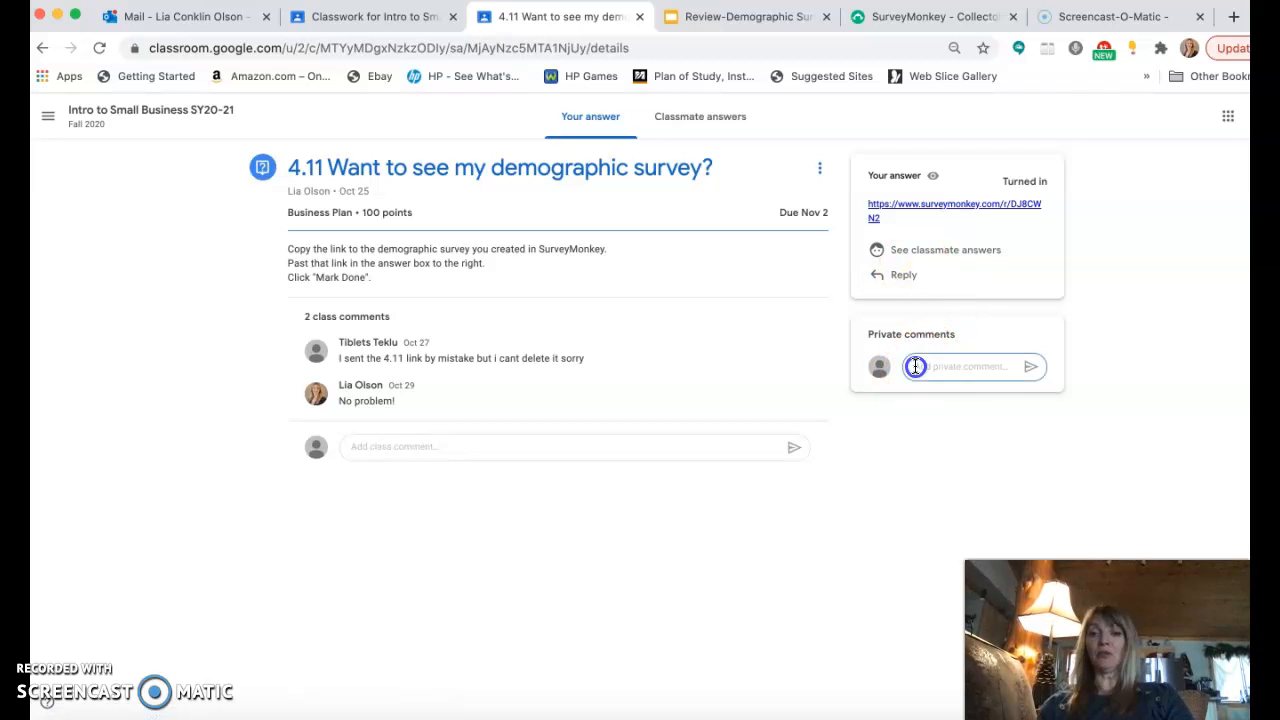